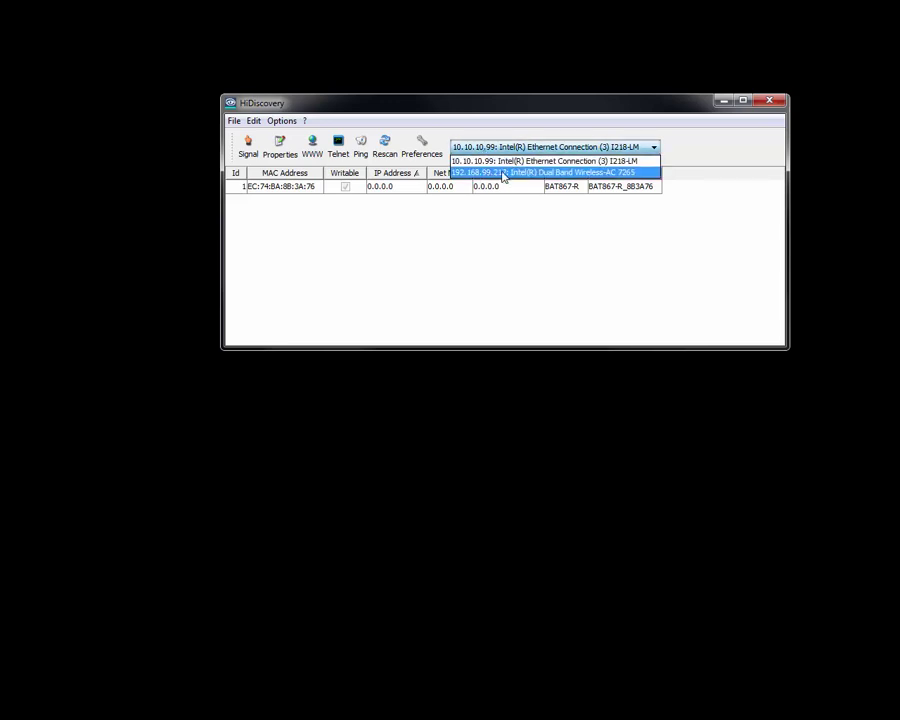
Step: Scan the 10.10.10.99 adapter and give the BAT867-R IP 10.10.10.222, mask 255.255.255.0
{"action": "left_click", "coordinate": [492, 163]}
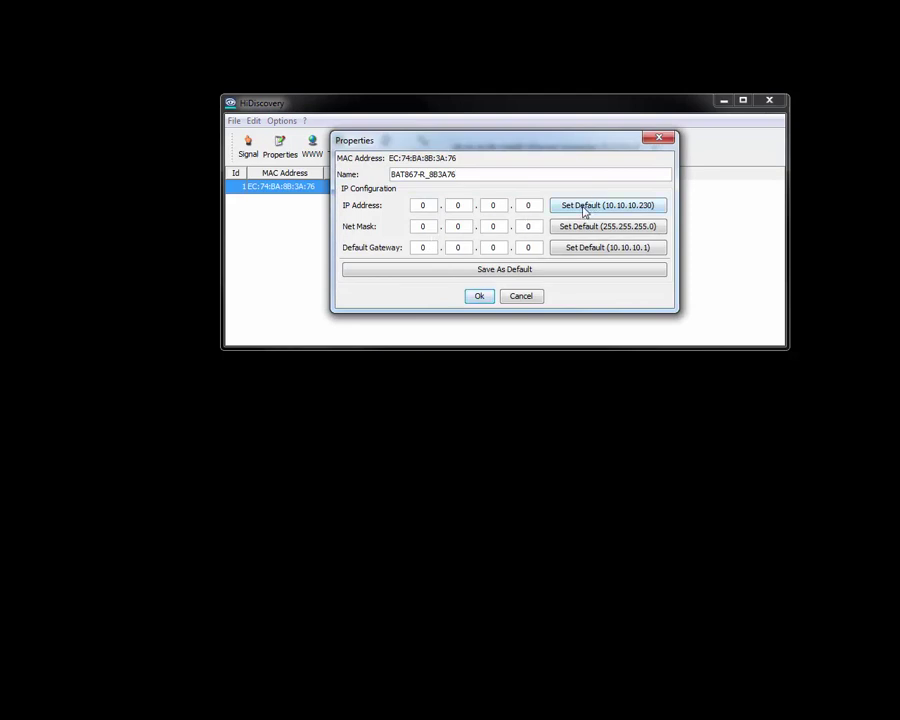
{"action": "left_click", "coordinate": [585, 206]}
{"action": "left_click", "coordinate": [575, 227]}
{"action": "left_click", "coordinate": [529, 205]}
{"action": "type", "text": "222"}
{"action": "left_click", "coordinate": [479, 297]}
{"action": "left_click", "coordinate": [503, 244]}
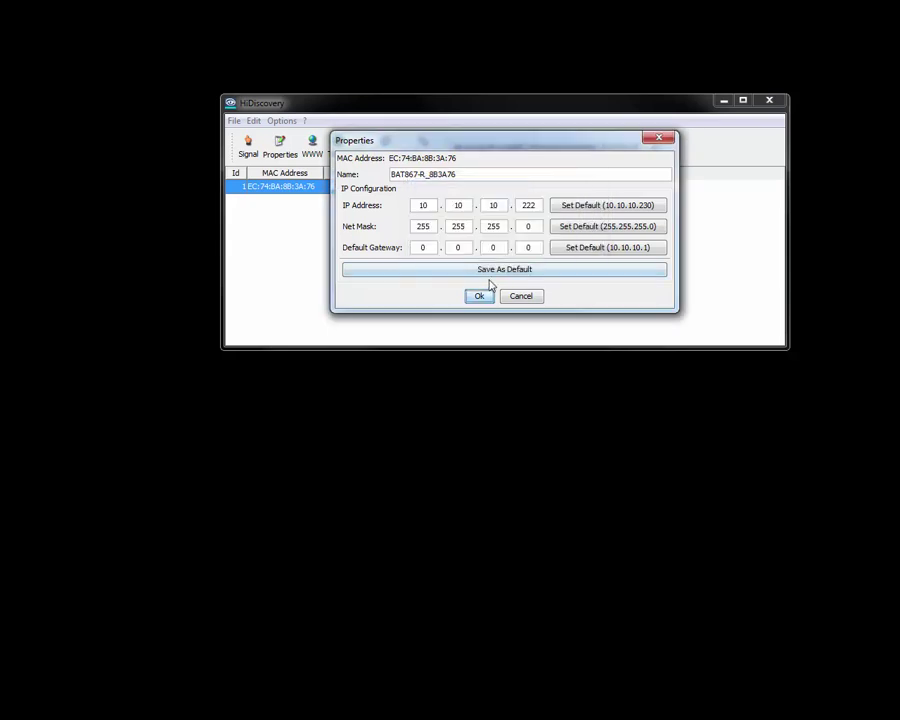
{"action": "left_click", "coordinate": [479, 297]}
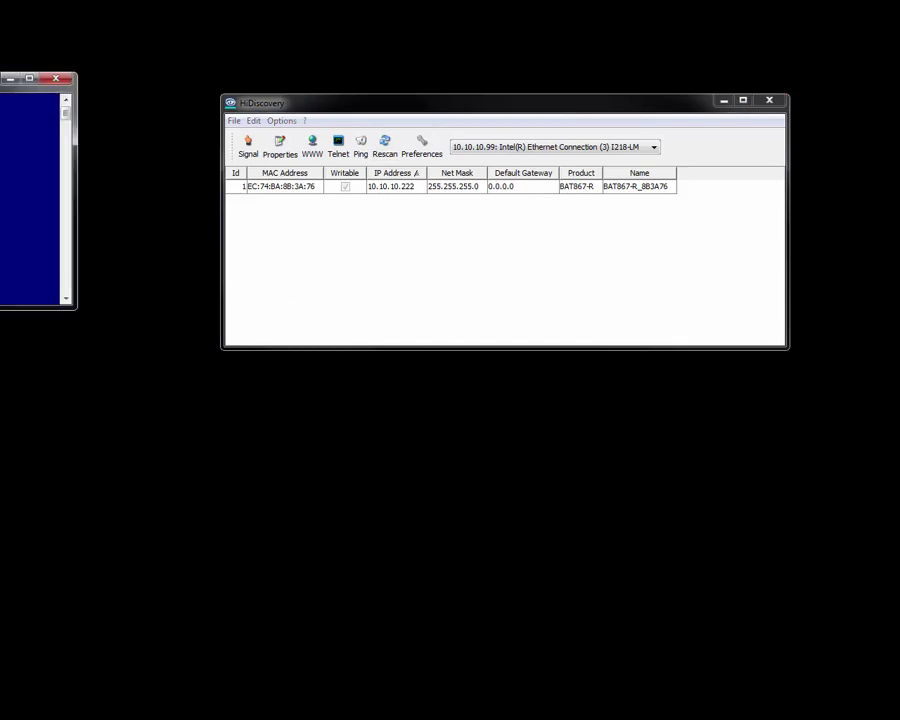
Step: Ping 10.10.10.222 from Command Prompt, then close the console
{"action": "left_click_drag", "start_coordinate": [35, 78], "coordinate": [651, 256]}
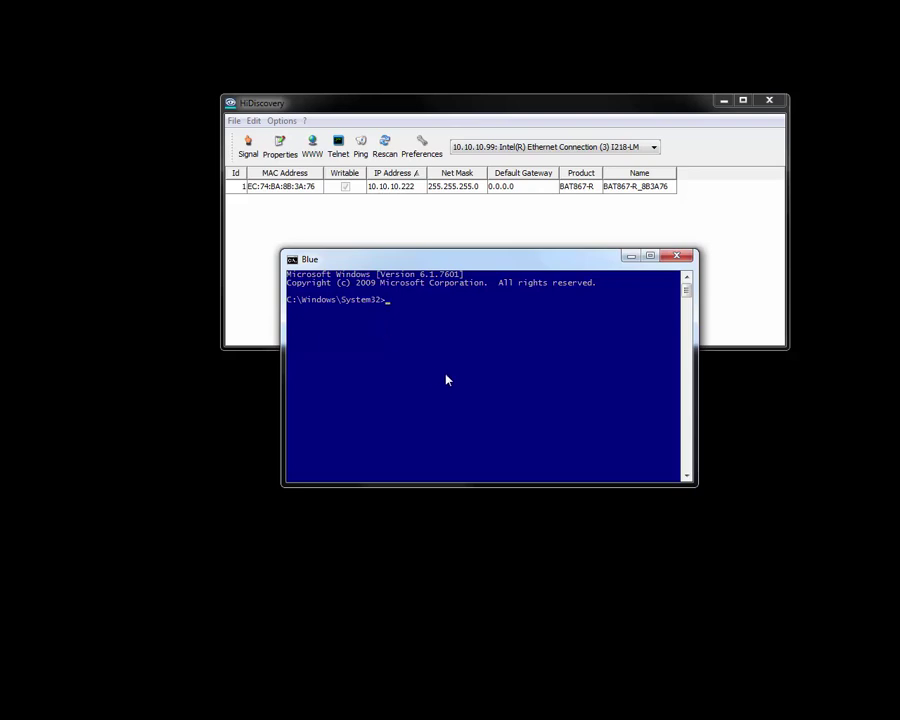
{"action": "type", "text": "ping 10.10.10.222"}
{"action": "key", "text": "Return"}
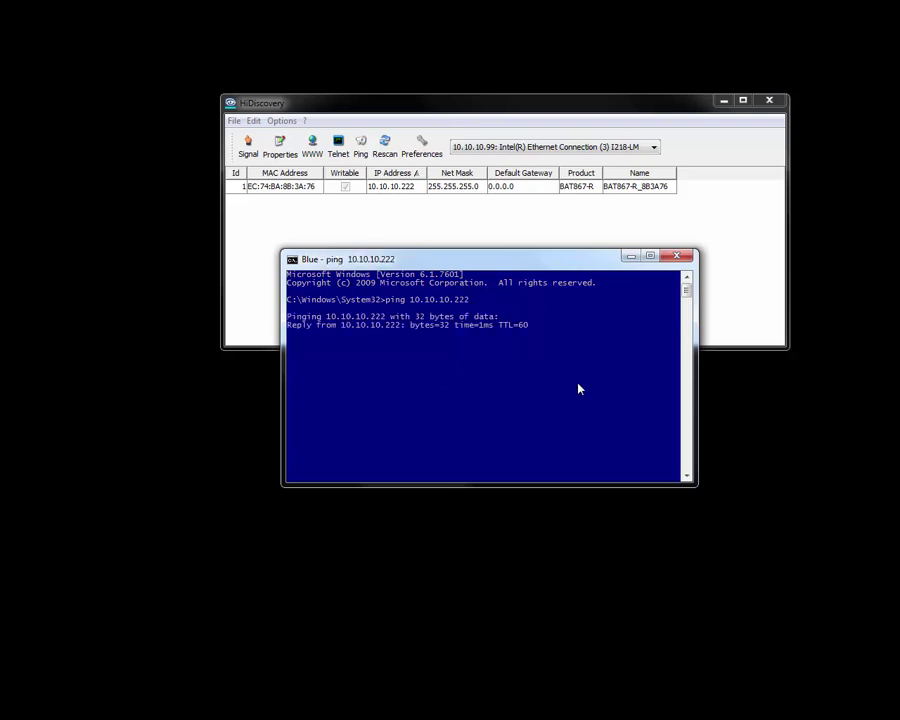
{"action": "left_click", "coordinate": [684, 259]}
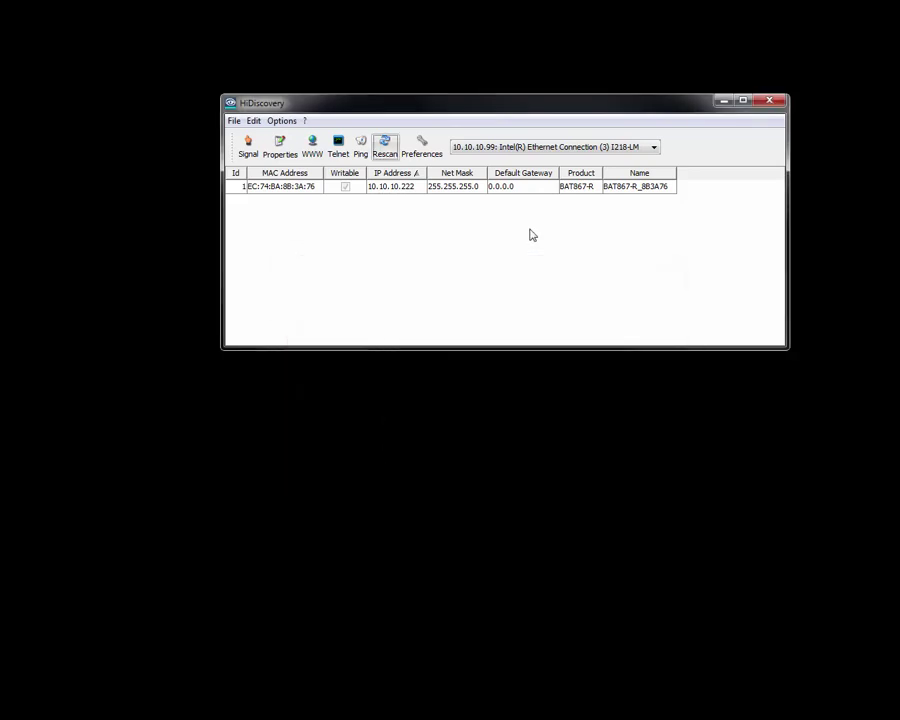
Step: Ping the BAT867-R at 10.10.10.222 from HiDiscovery's toolbar
{"action": "left_click", "coordinate": [388, 189]}
{"action": "left_click", "coordinate": [361, 152]}
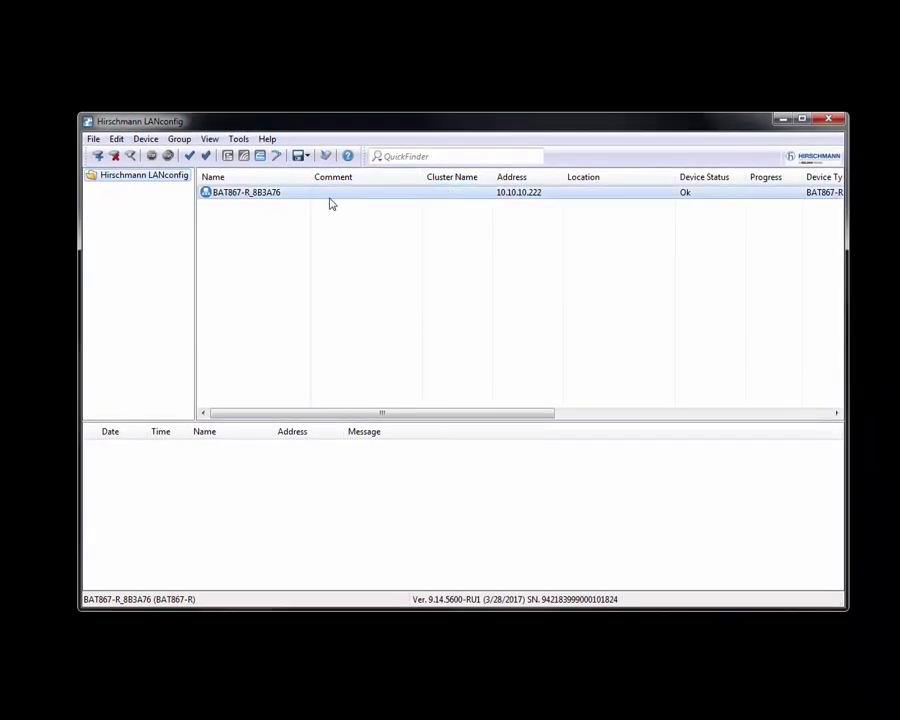
Step: Delete the existing BAT867-R entry from the LANconfig device list
{"action": "right_click", "coordinate": [297, 197]}
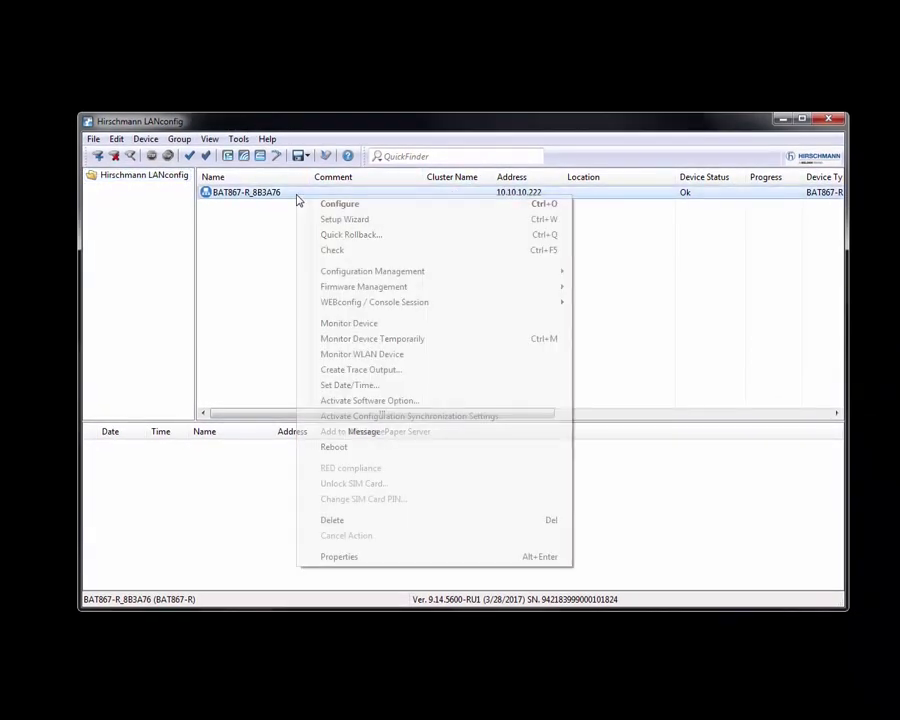
{"action": "left_click", "coordinate": [336, 521]}
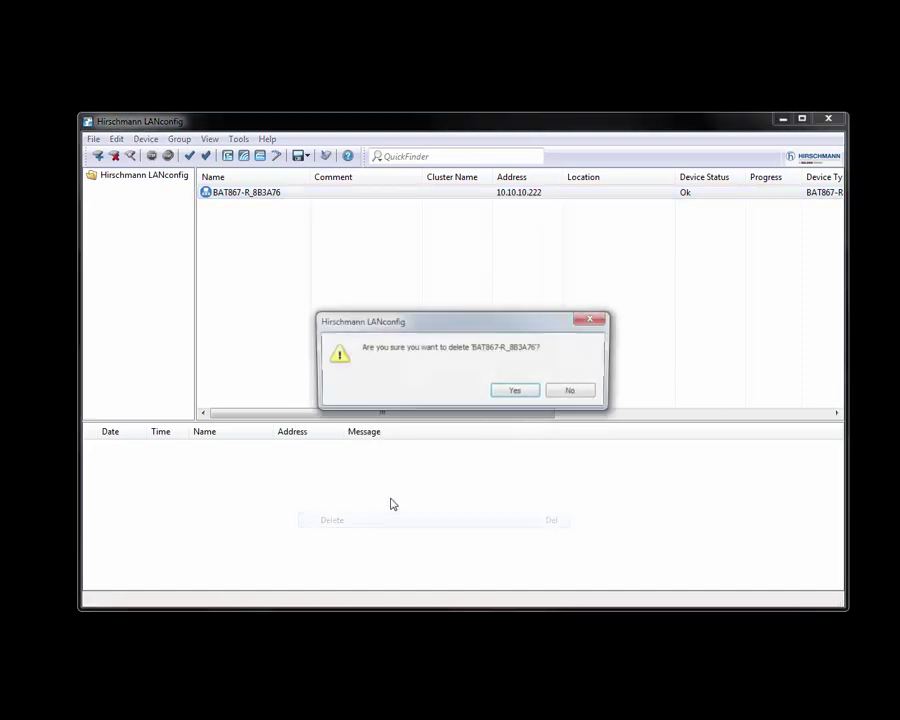
{"action": "left_click", "coordinate": [516, 392]}
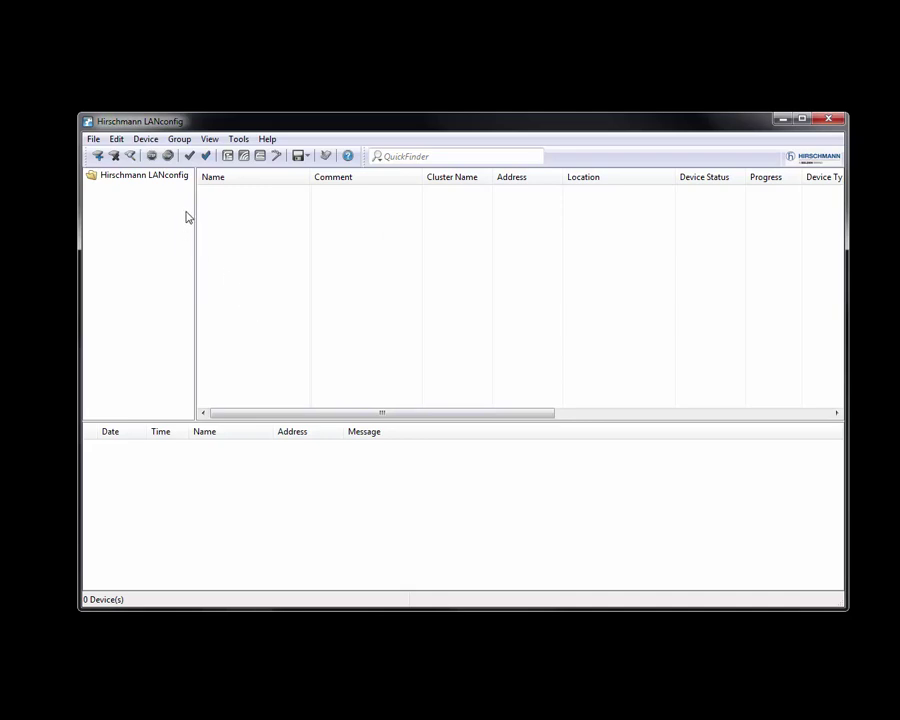
Step: Search the local network and add only the BAT867-R, leaving BAT54R out
{"action": "left_click", "coordinate": [131, 158]}
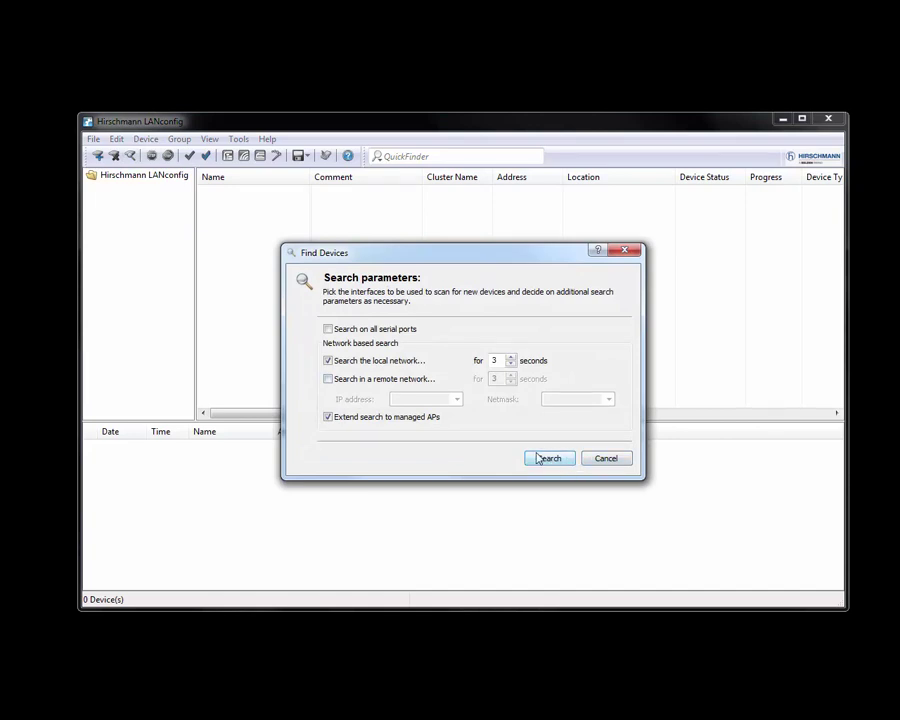
{"action": "left_click", "coordinate": [541, 460]}
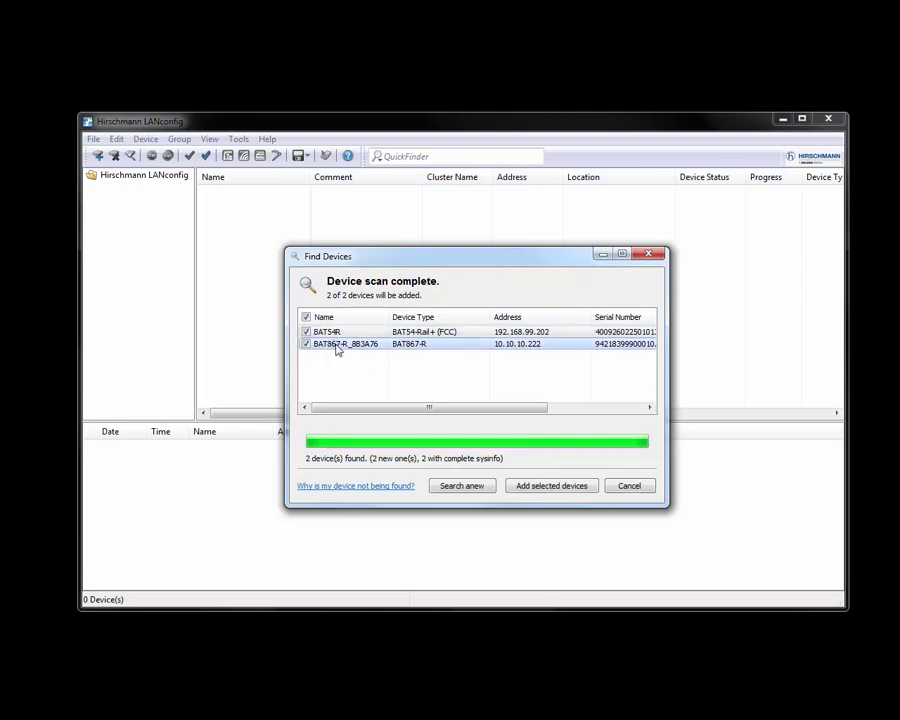
{"action": "left_click", "coordinate": [306, 331]}
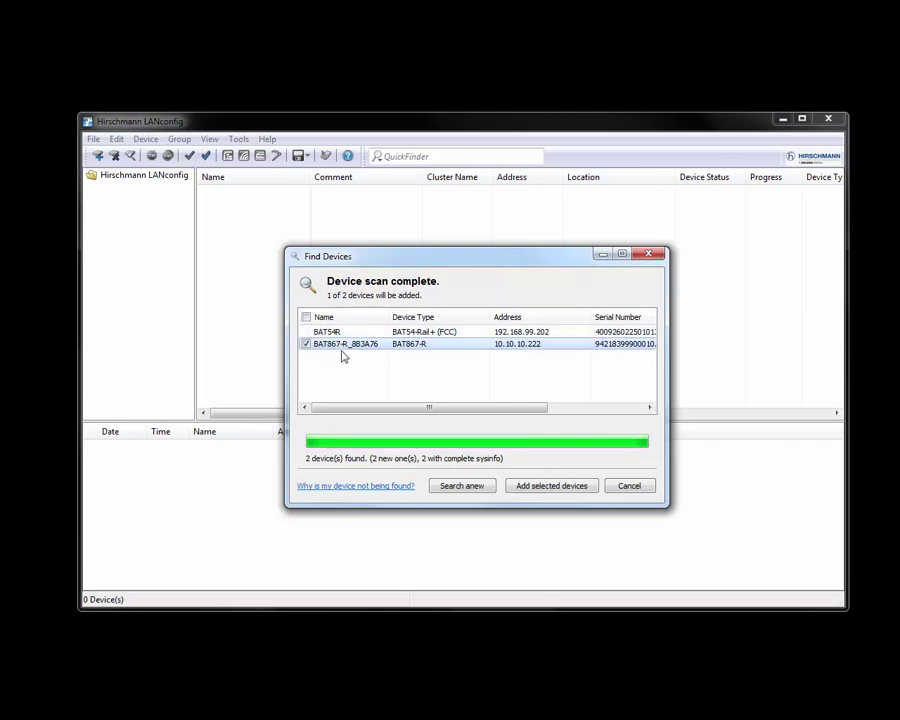
{"action": "left_click", "coordinate": [551, 487]}
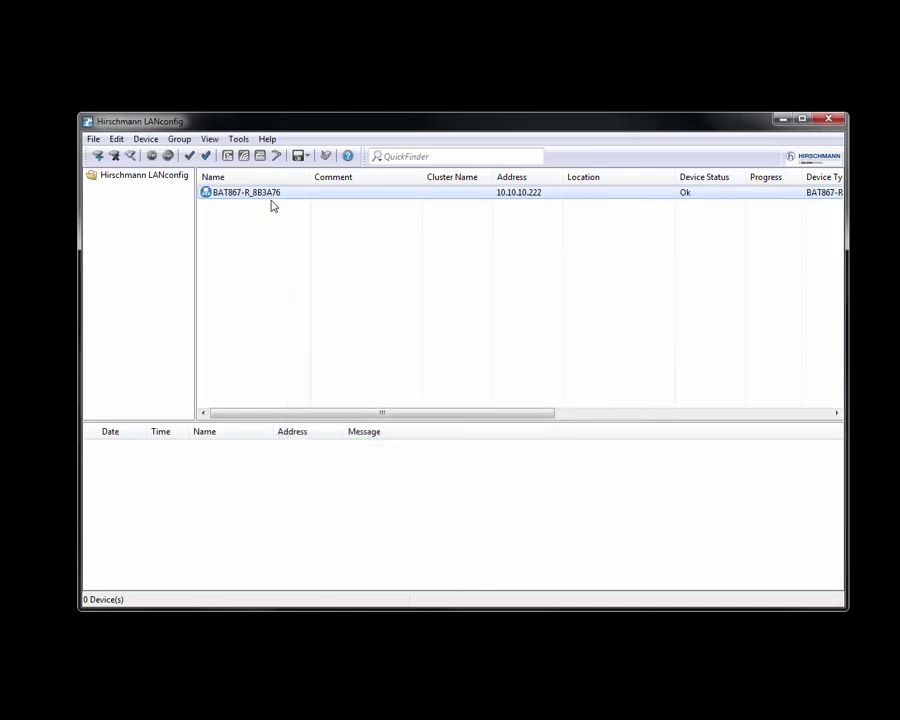
Step: Open the BAT867-R configuration with the device password and bring the window into view
{"action": "right_click", "coordinate": [269, 193]}
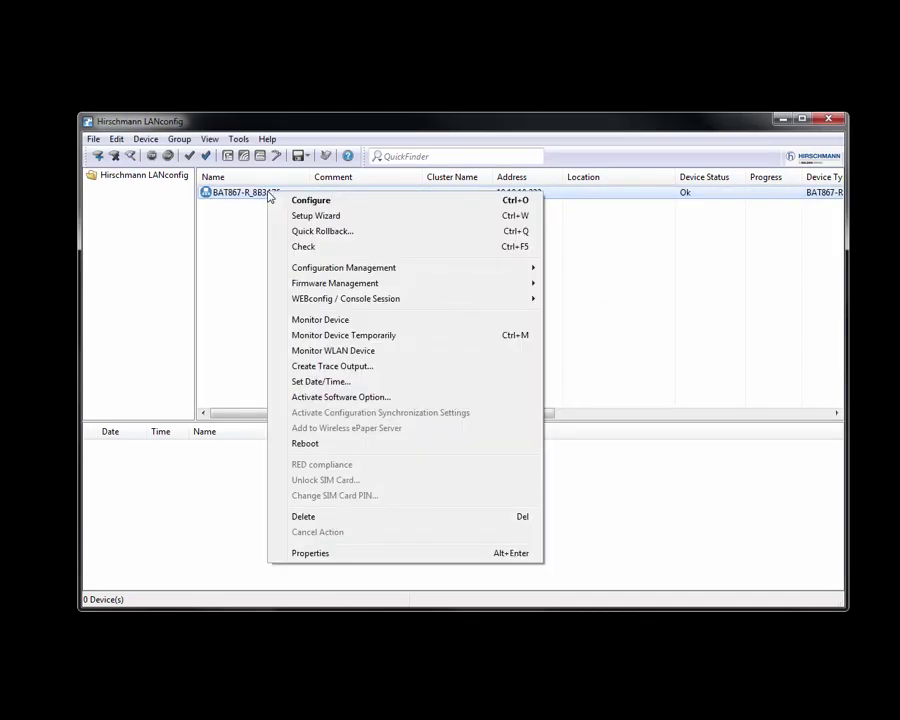
{"action": "left_click", "coordinate": [320, 203]}
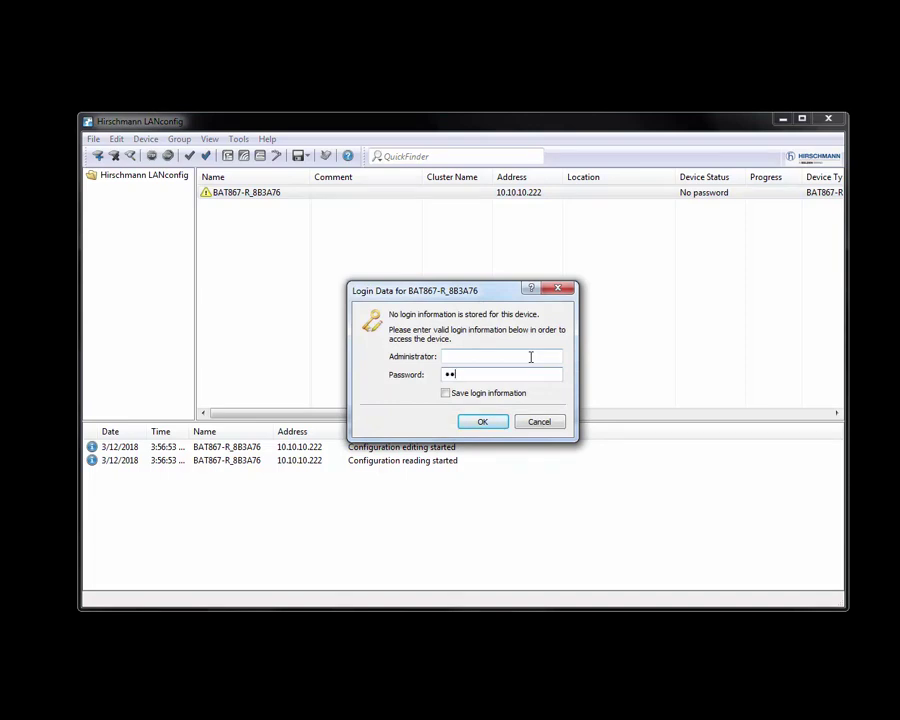
{"action": "key", "text": "Return"}
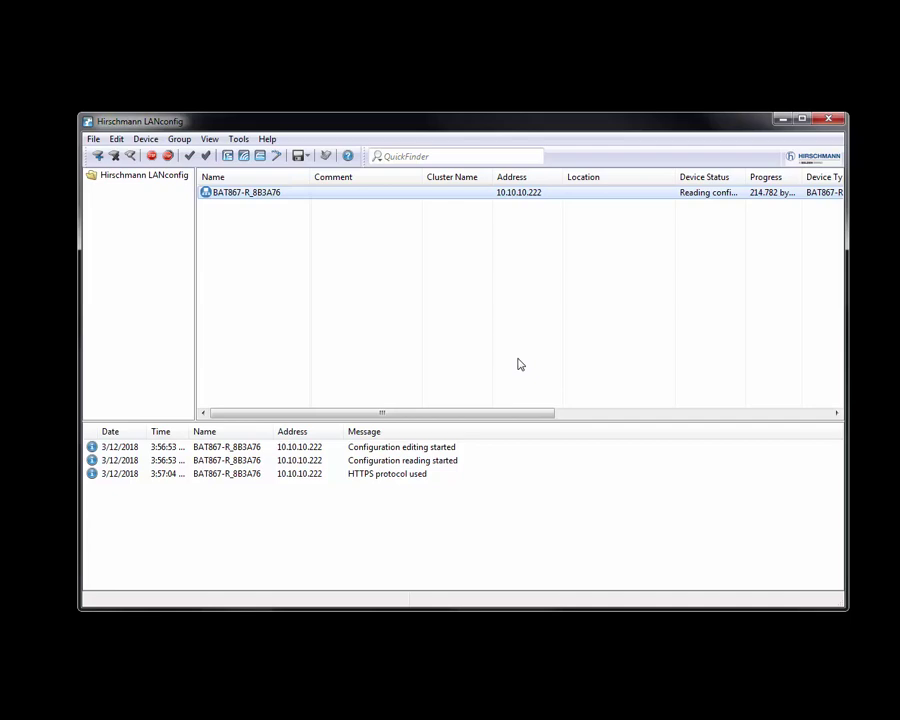
{"action": "left_click_drag", "start_coordinate": [5, 110], "coordinate": [442, 96]}
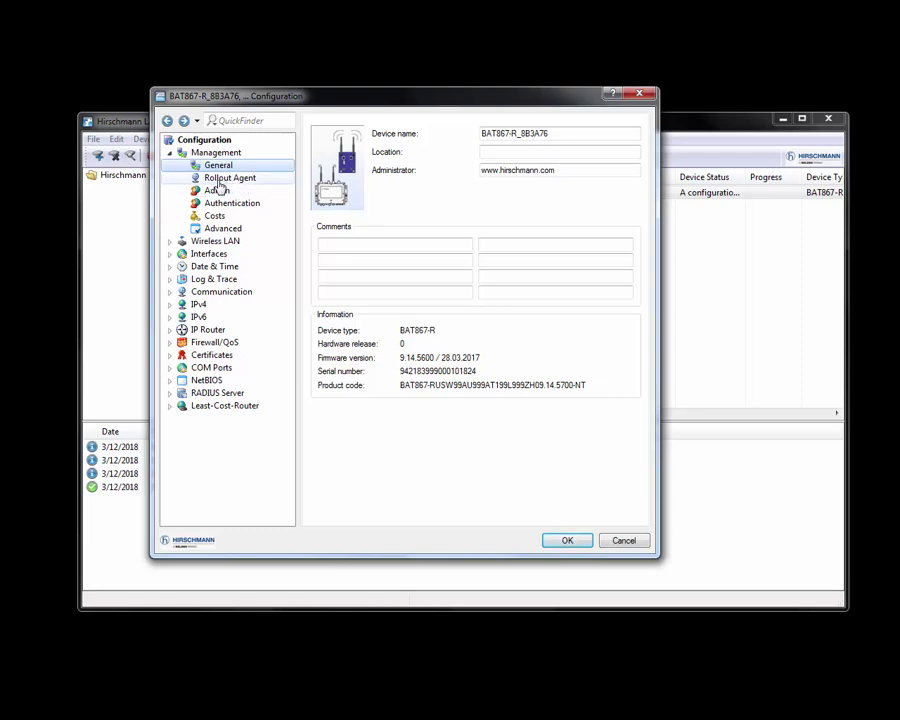
Step: Under Wireless LAN > General, switch WLAN interface 1 to standalone Access point mode
{"action": "left_click", "coordinate": [172, 241]}
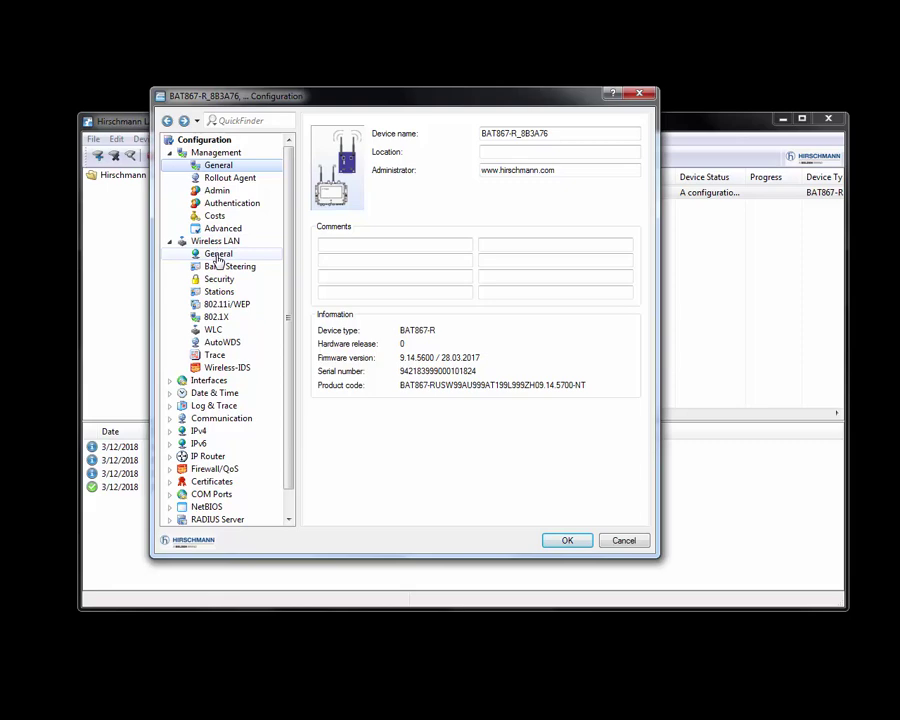
{"action": "left_click", "coordinate": [218, 256]}
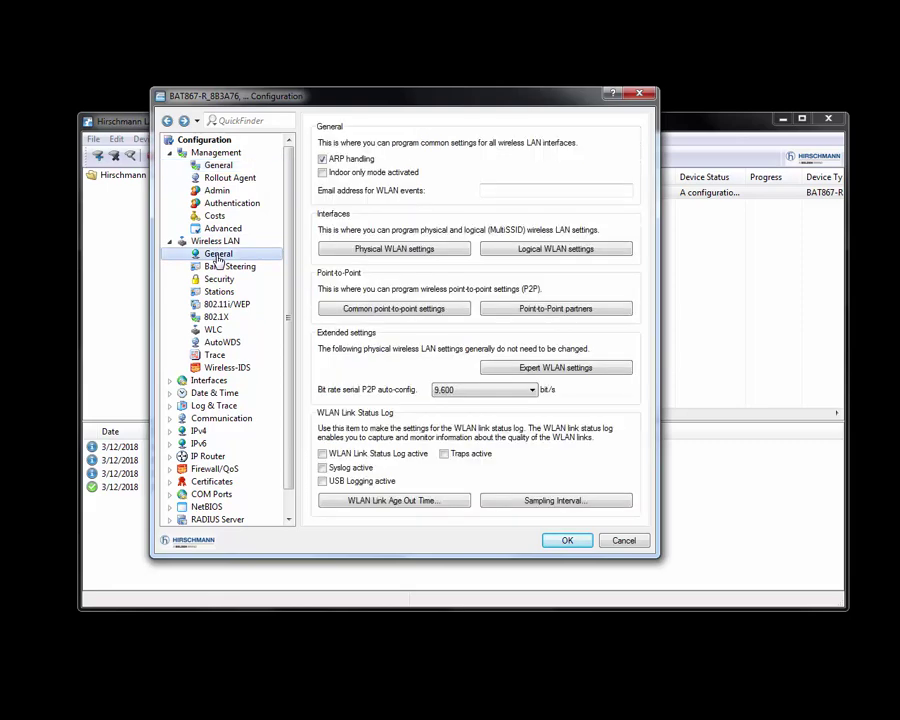
{"action": "left_click", "coordinate": [418, 252]}
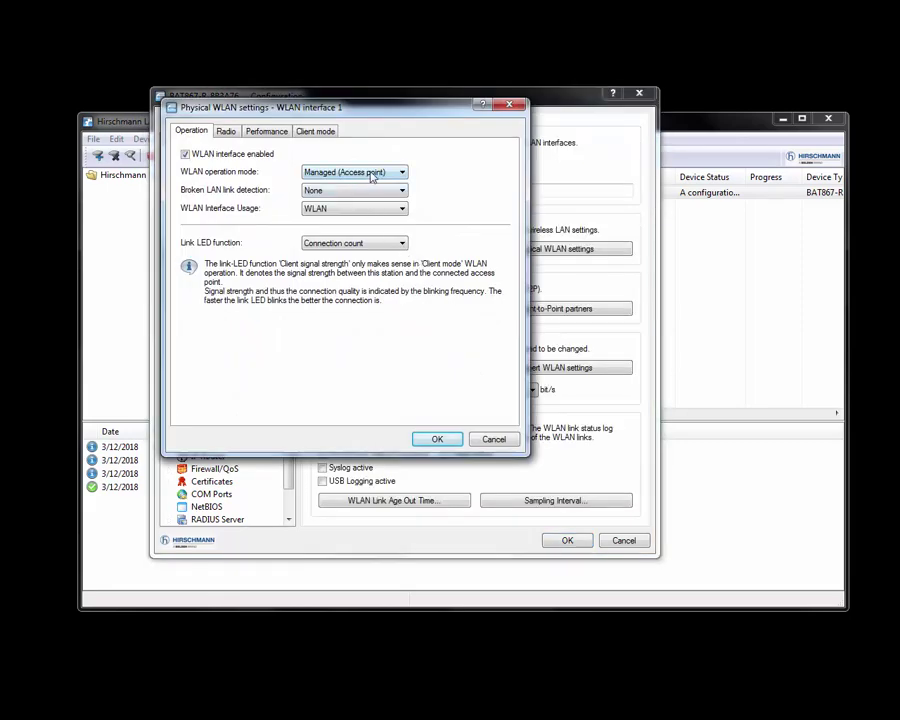
{"action": "left_click", "coordinate": [372, 174]}
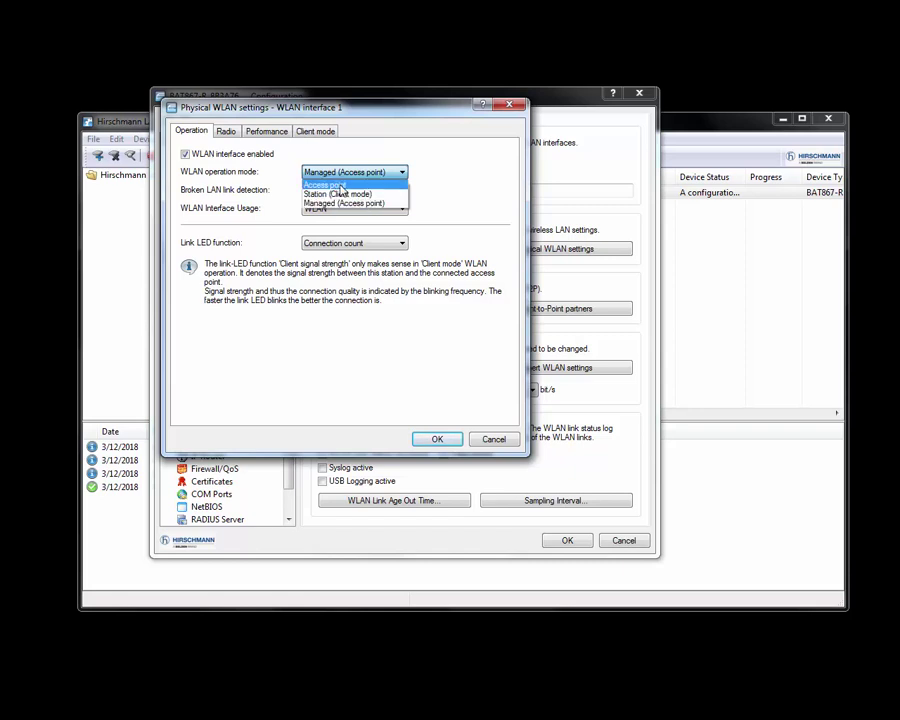
{"action": "left_click", "coordinate": [338, 187]}
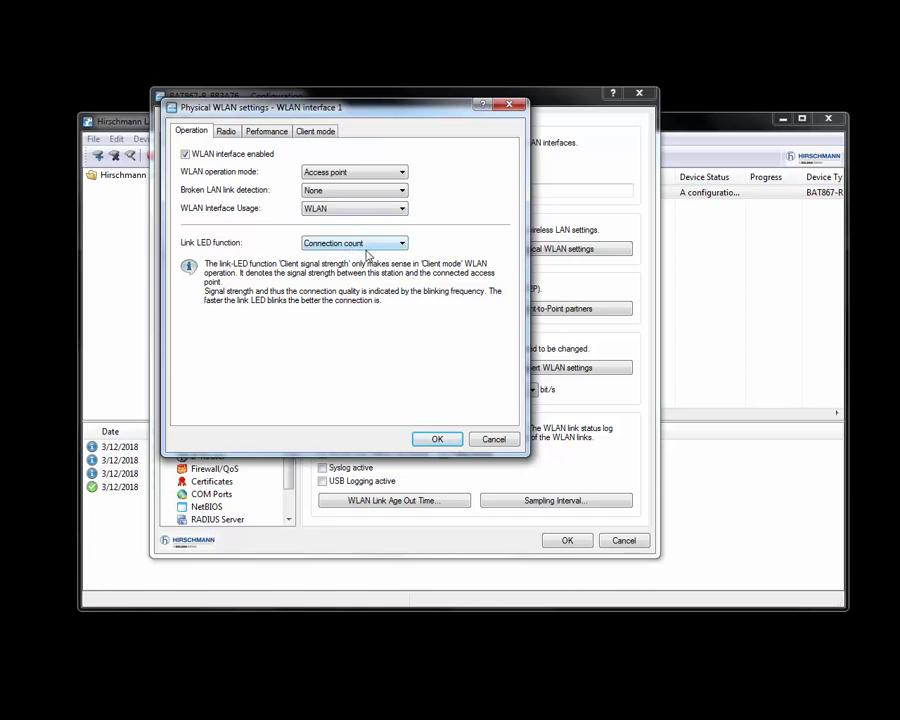
Step: Set WLAN interface 1's radio to Channel 11 (2.462 GHz) using only Antenna 1
{"action": "left_click", "coordinate": [224, 132]}
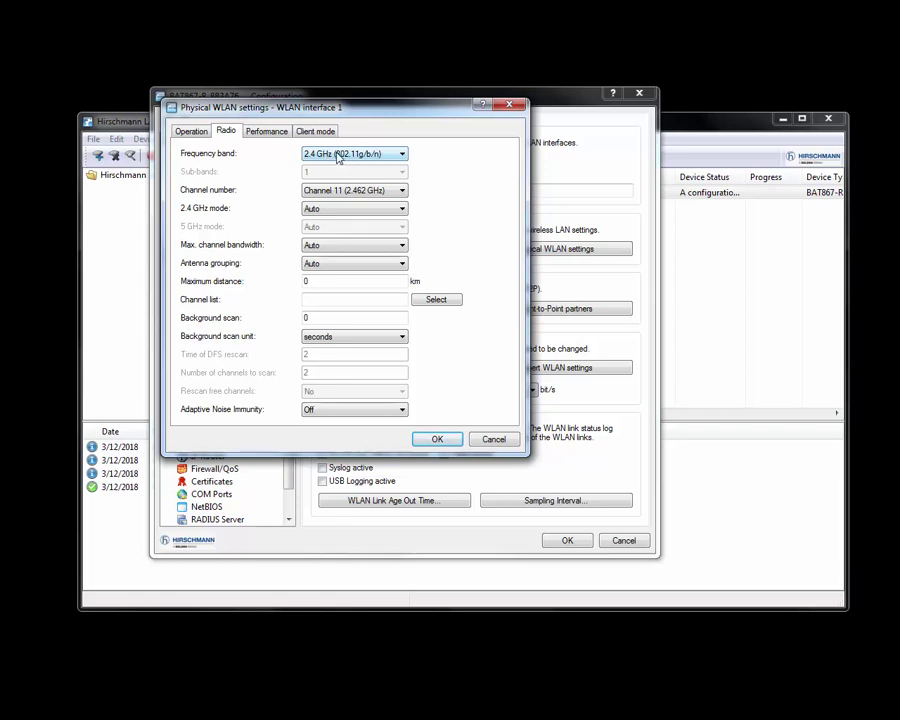
{"action": "left_click", "coordinate": [353, 193]}
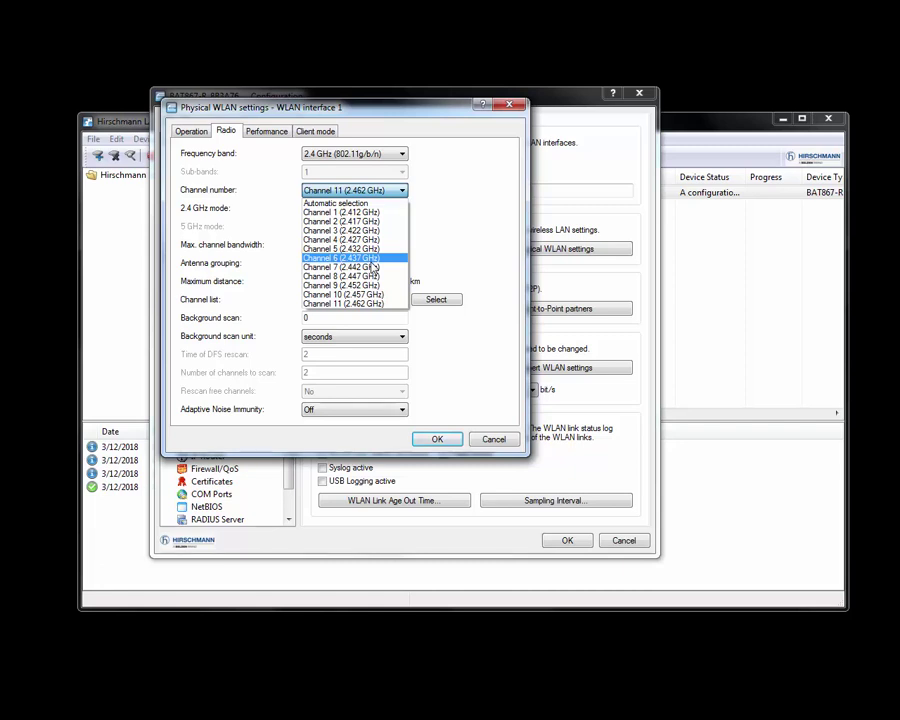
{"action": "left_click", "coordinate": [375, 305]}
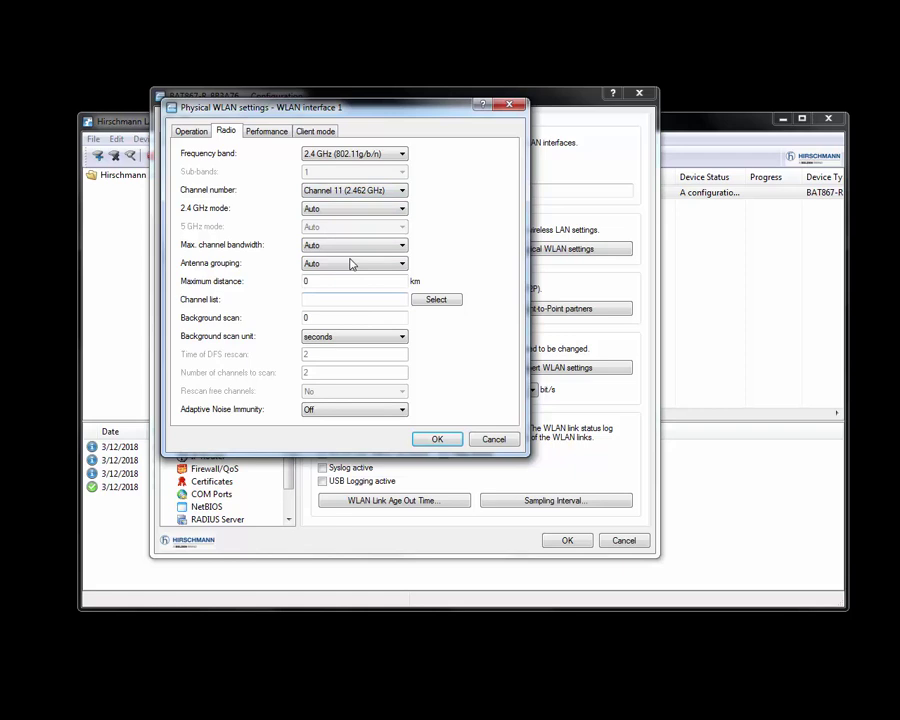
{"action": "left_click", "coordinate": [326, 205]}
{"action": "left_click", "coordinate": [310, 245]}
{"action": "left_click", "coordinate": [317, 266]}
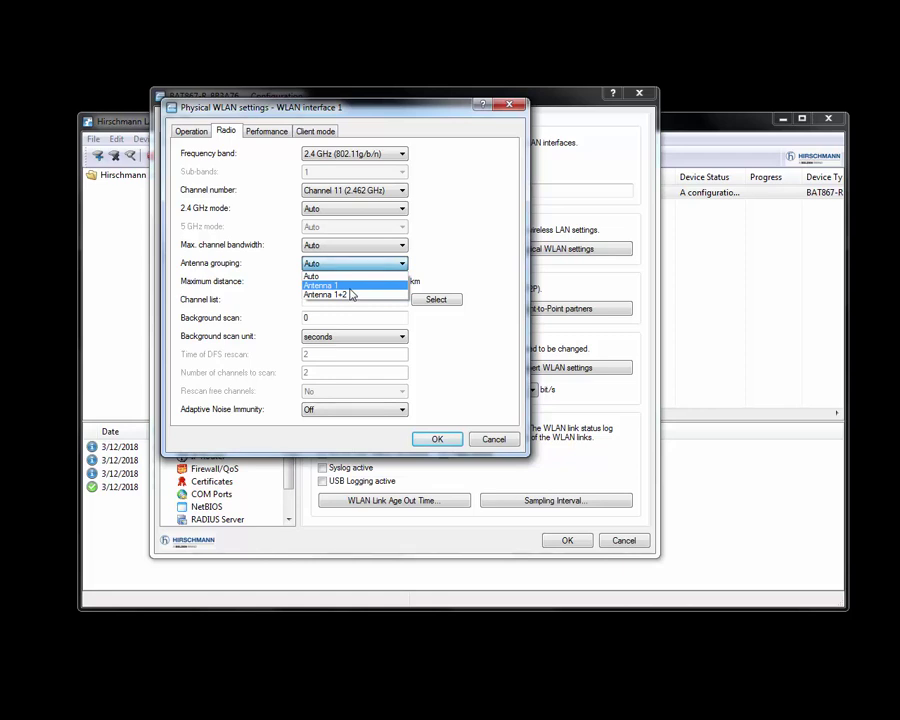
{"action": "left_click", "coordinate": [350, 287]}
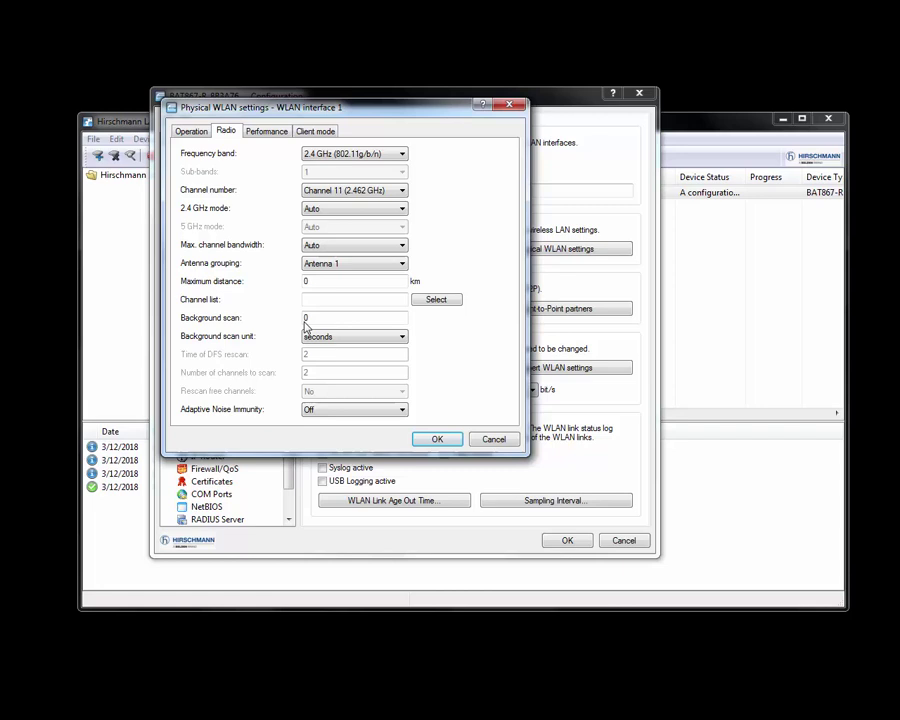
Step: Review the performance and client mode settings, accept, and list the logical WLAN networks
{"action": "left_click", "coordinate": [263, 133]}
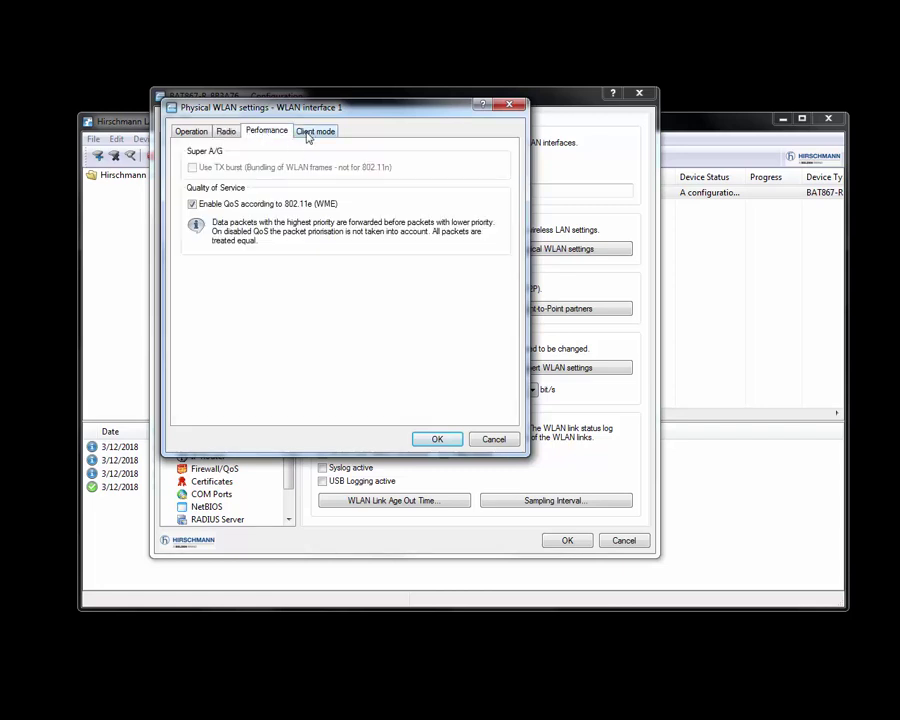
{"action": "left_click", "coordinate": [312, 132]}
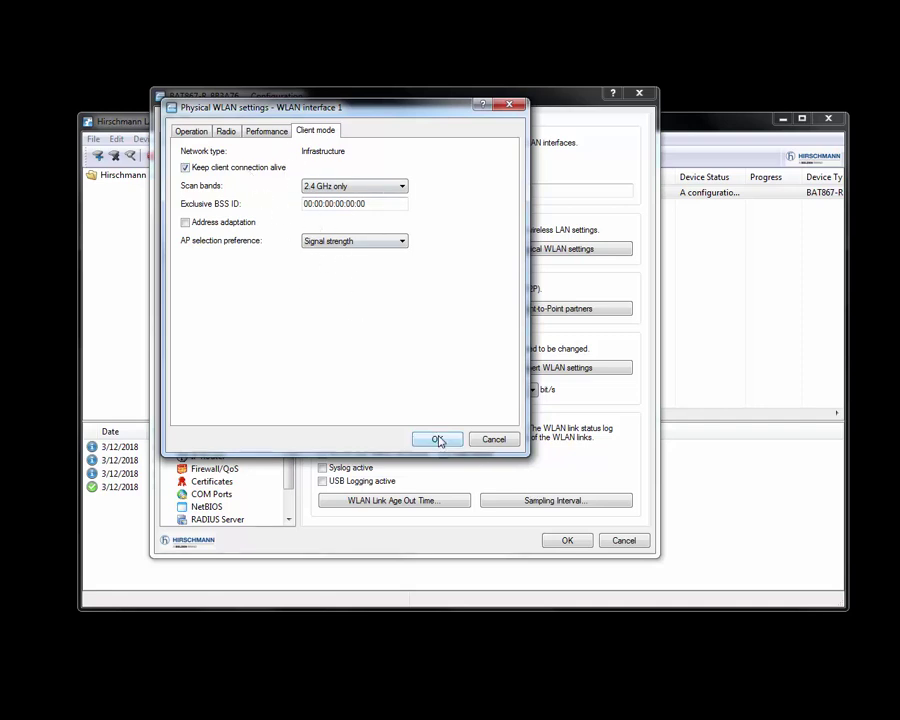
{"action": "left_click", "coordinate": [437, 441]}
{"action": "left_click", "coordinate": [520, 250]}
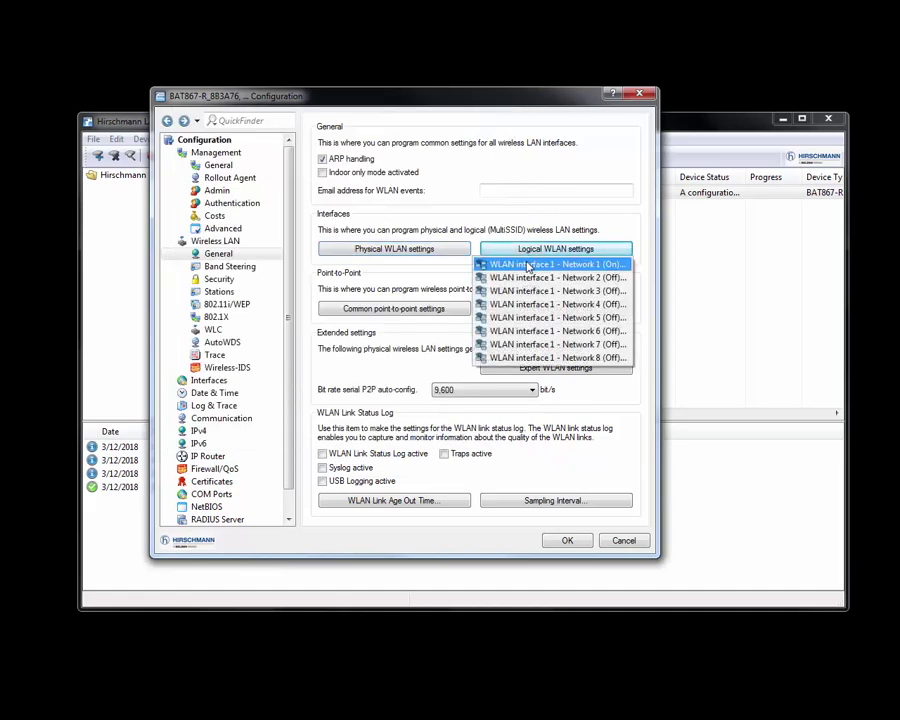
Step: Change Network 1's SSID from HIRSCHMANN to MY_WLAN and save its logical settings
{"action": "left_click", "coordinate": [528, 265]}
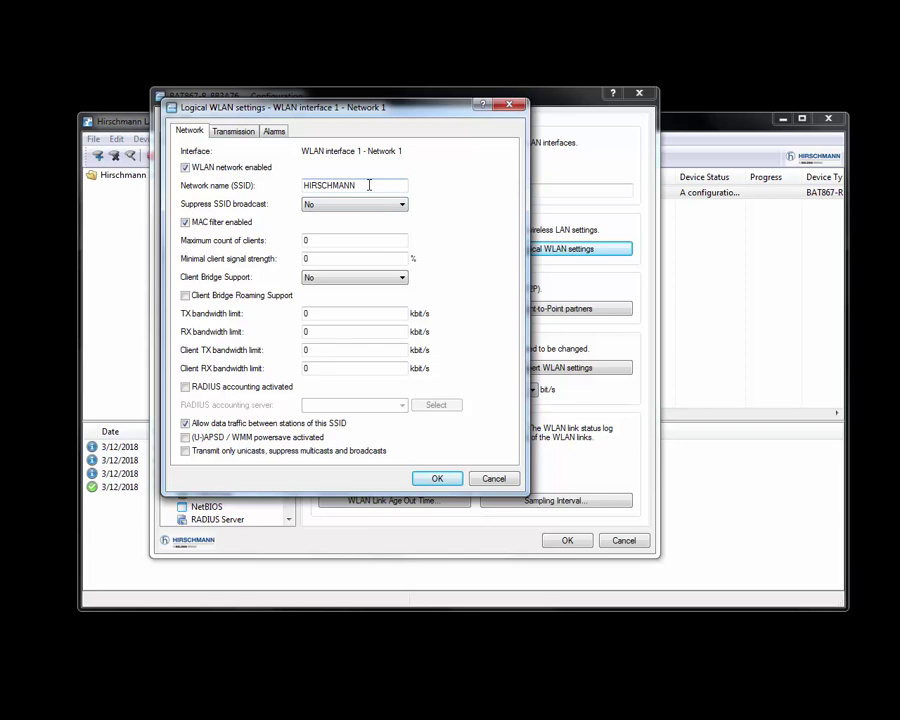
{"action": "left_click_drag", "start_coordinate": [368, 186], "coordinate": [258, 182]}
{"action": "type", "text": "MY_WLAN"}
{"action": "left_click", "coordinate": [240, 131]}
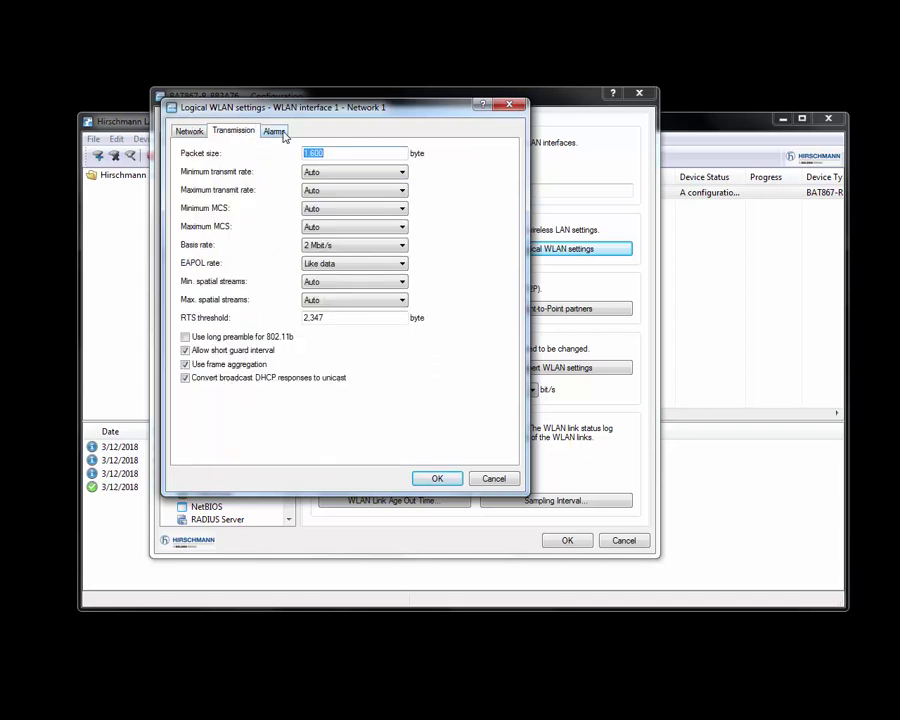
{"action": "left_click", "coordinate": [274, 131]}
{"action": "left_click", "coordinate": [440, 478]}
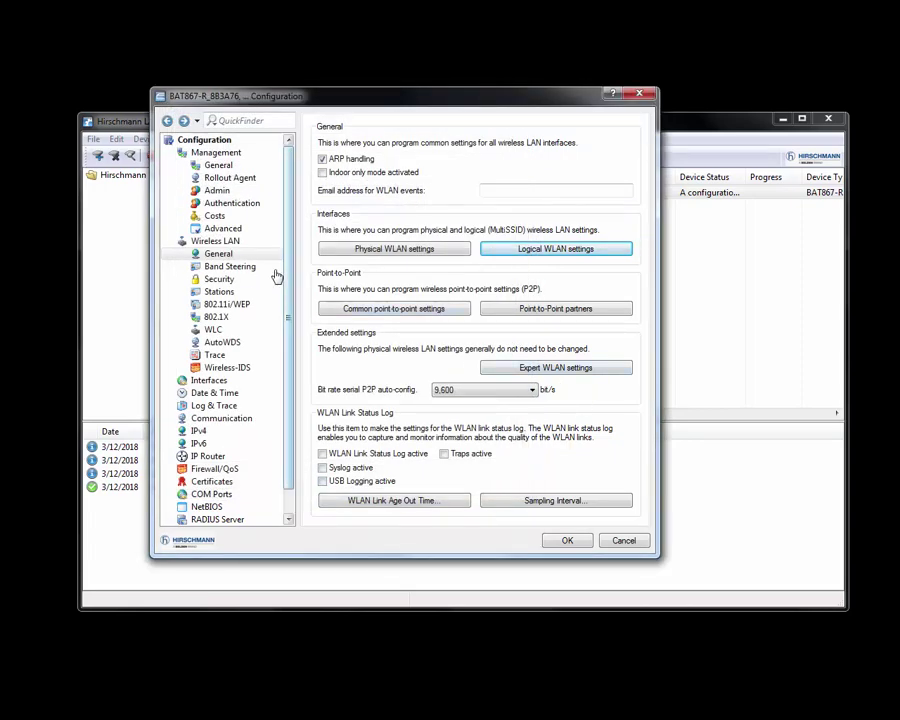
Step: Replace Network 1's WPA2-PSK passphrase in the 802.11i/WEP encryption table with a new one
{"action": "left_click", "coordinate": [226, 306]}
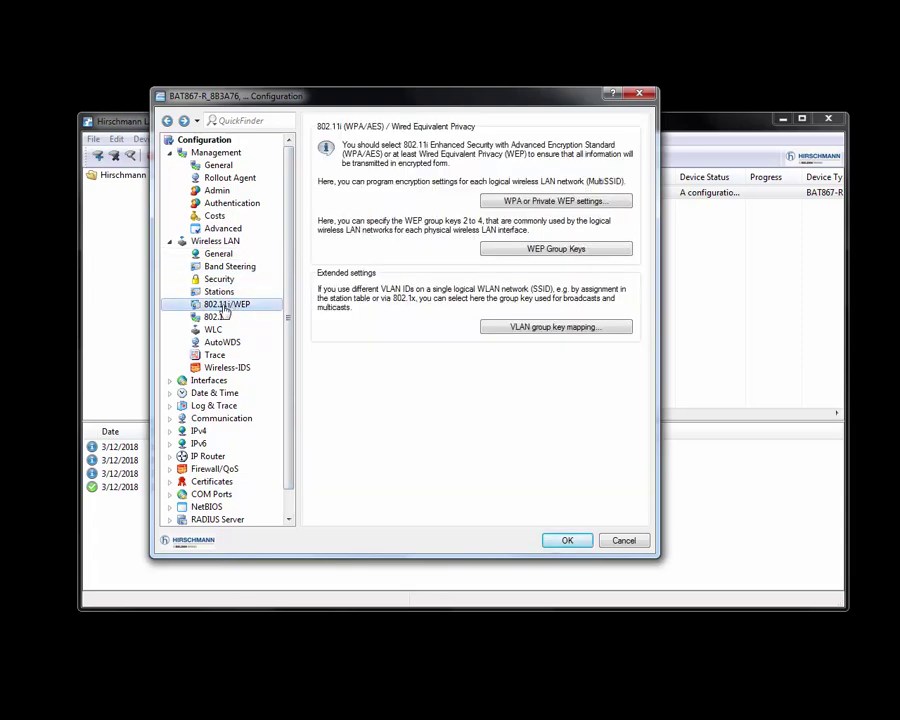
{"action": "left_click", "coordinate": [556, 201]}
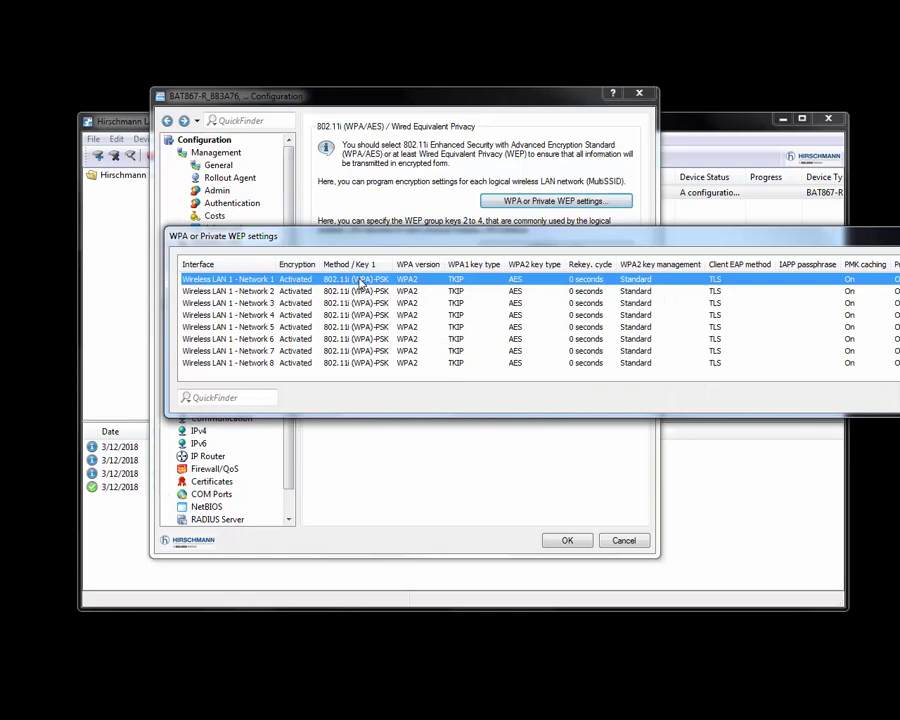
{"action": "double_click", "coordinate": [360, 280]}
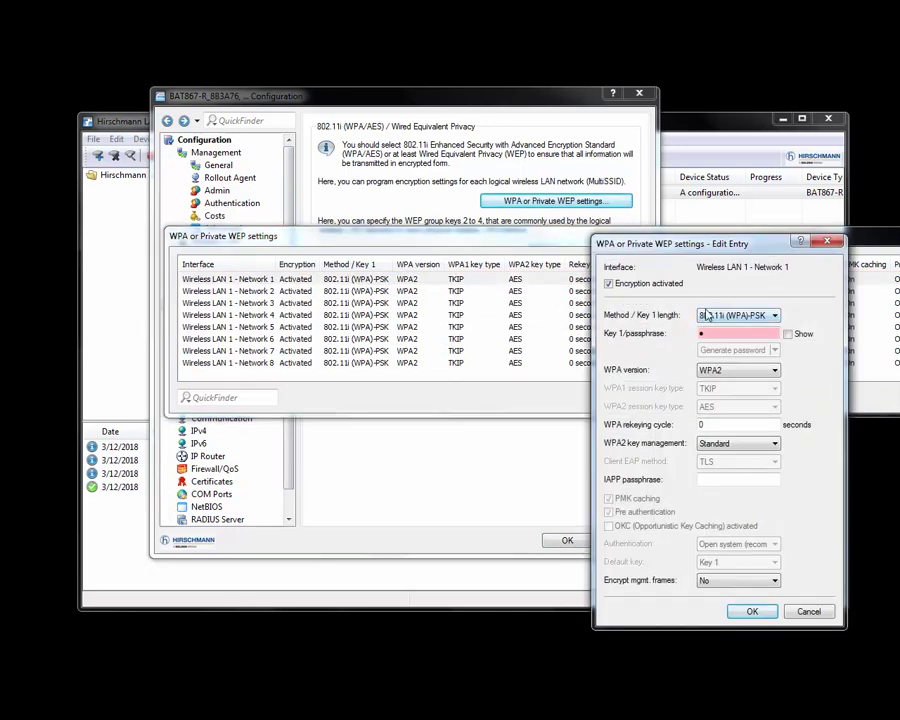
{"action": "left_click", "coordinate": [788, 334]}
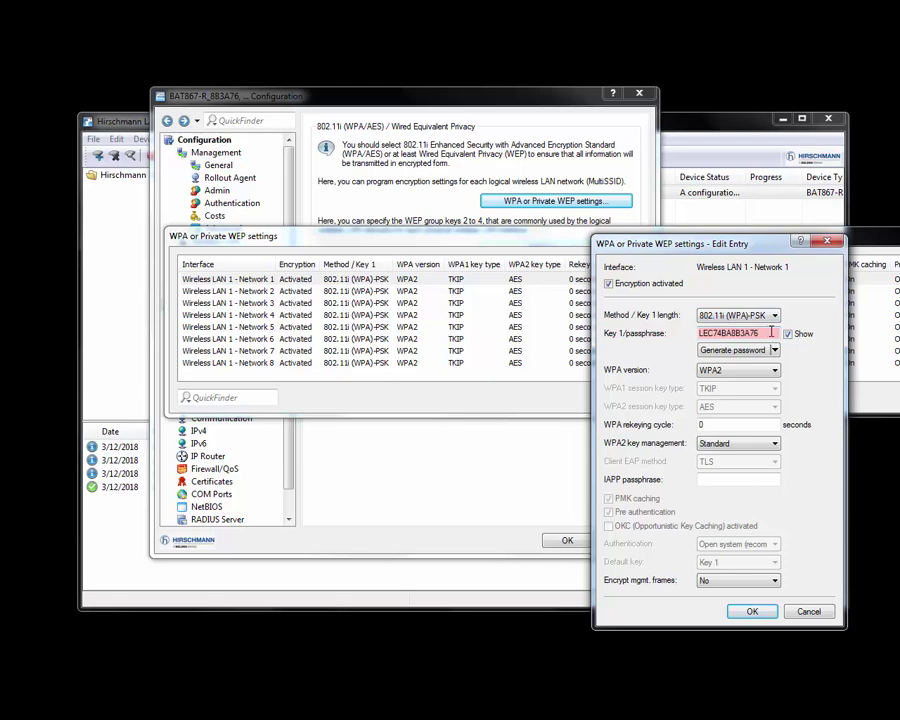
{"action": "left_click_drag", "start_coordinate": [771, 333], "coordinate": [680, 330]}
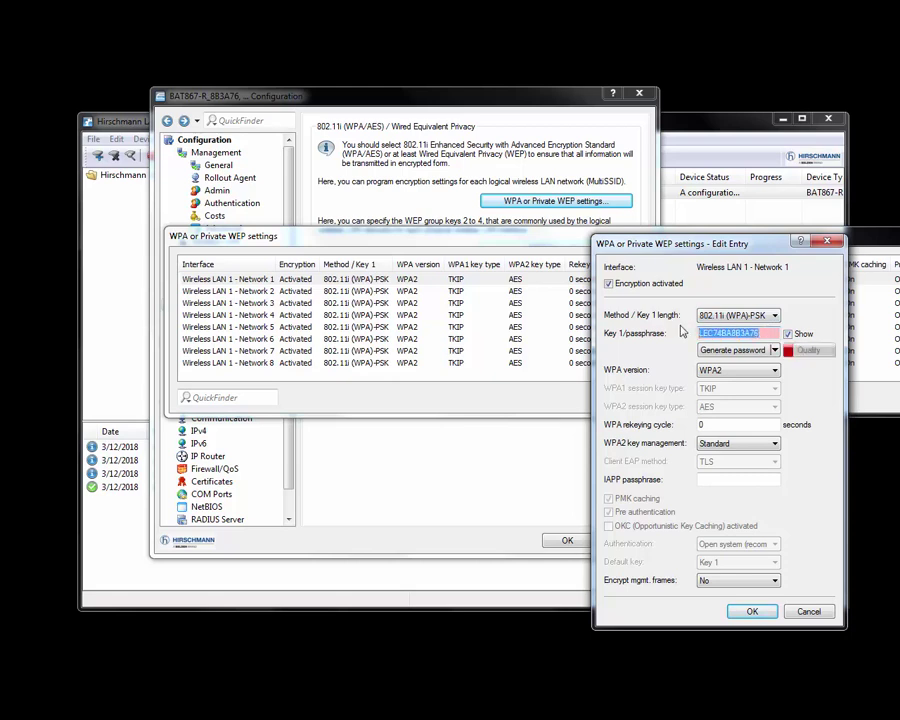
{"action": "key", "text": "BackSpace"}
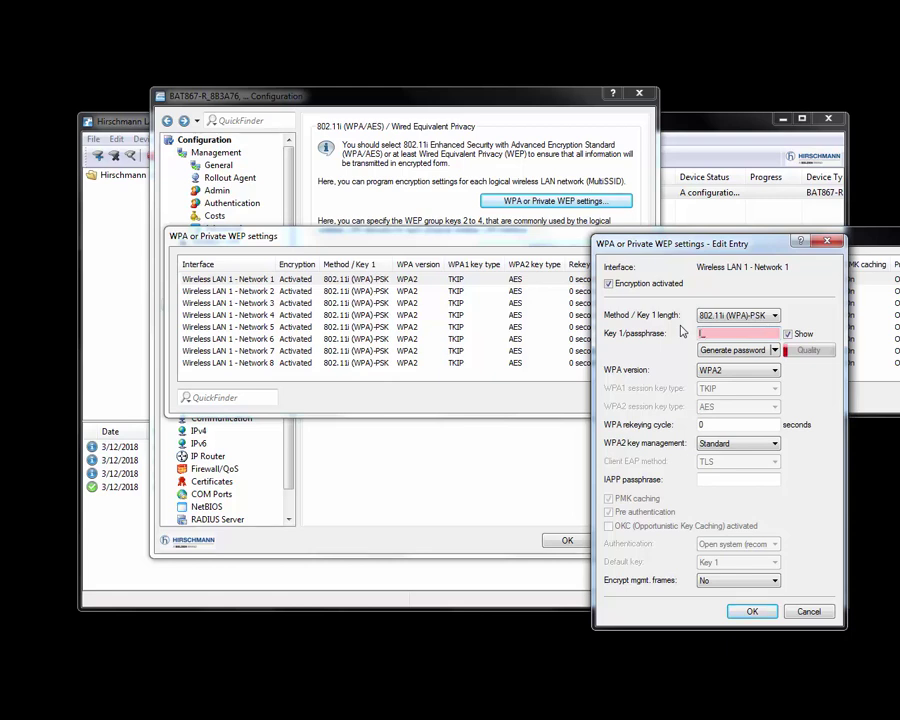
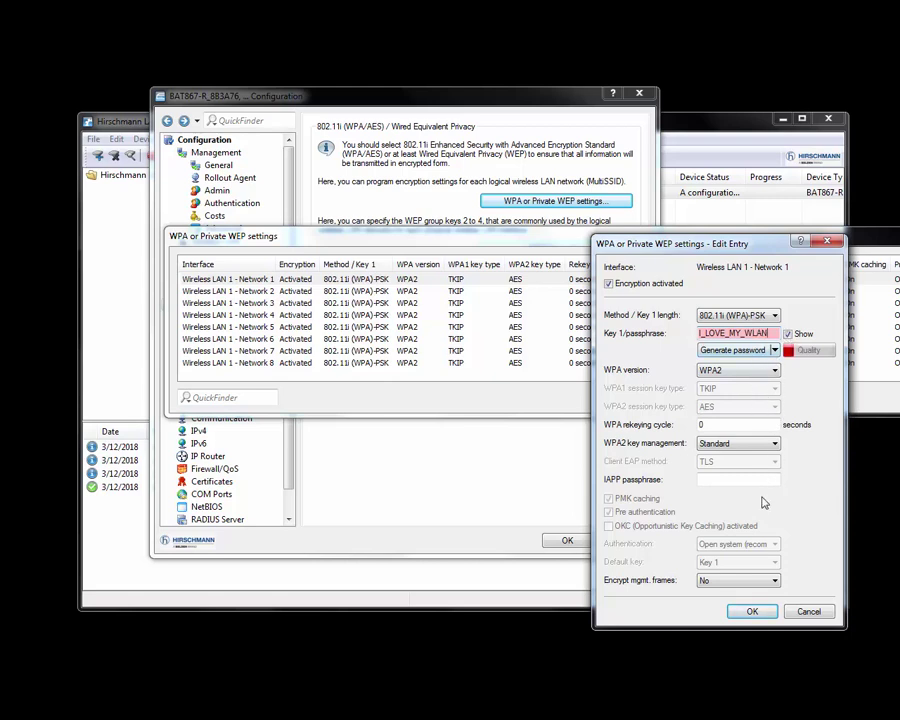
{"action": "left_click", "coordinate": [752, 612]}
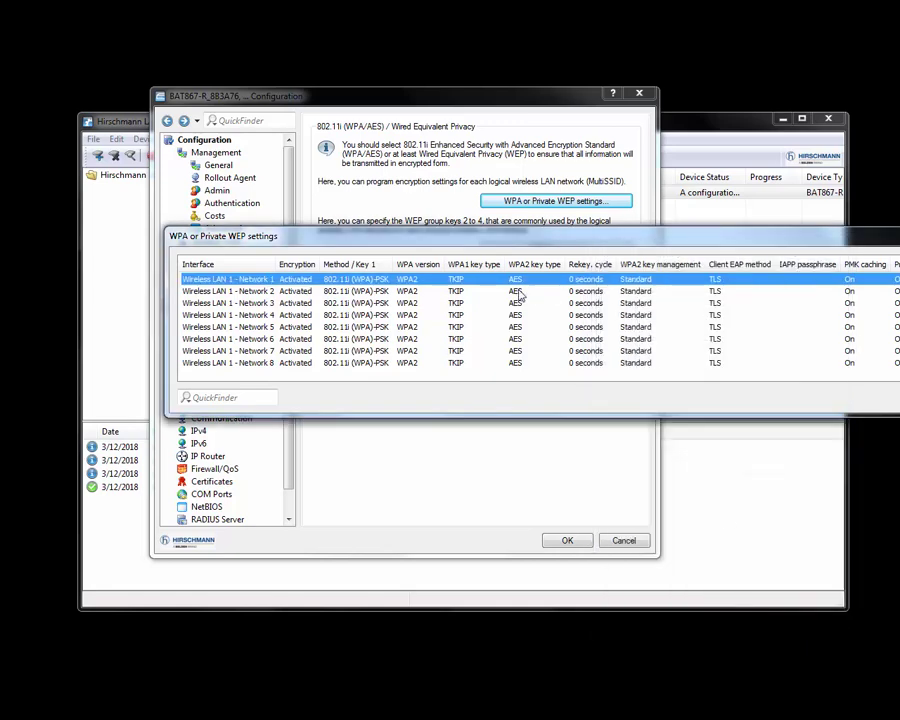
Step: Confirm the changes to the WPA encryption table
{"action": "left_click_drag", "start_coordinate": [899, 242], "coordinate": [710, 228]}
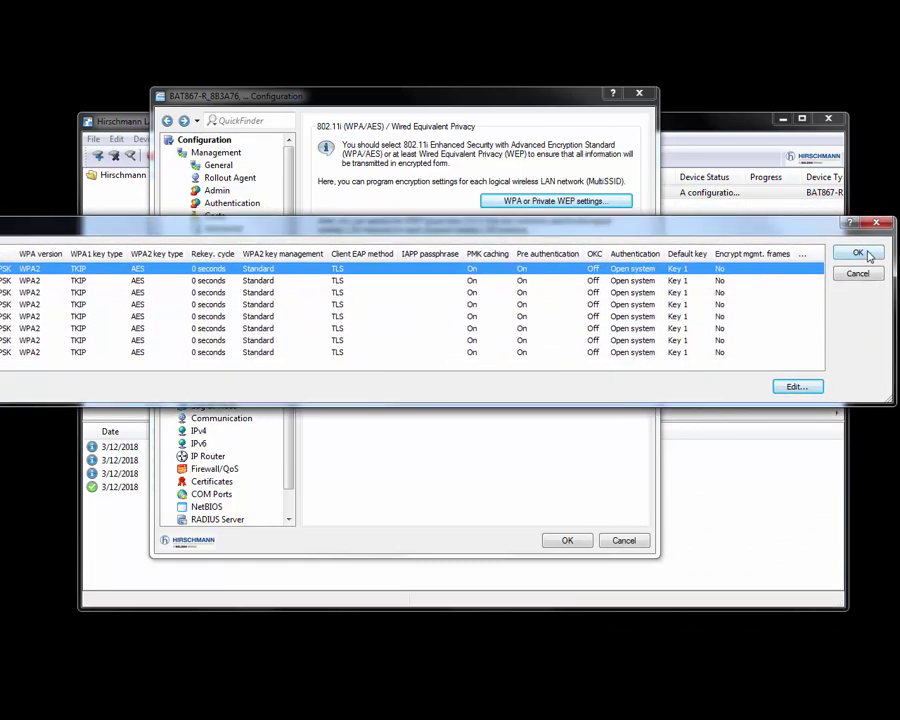
{"action": "left_click", "coordinate": [862, 252]}
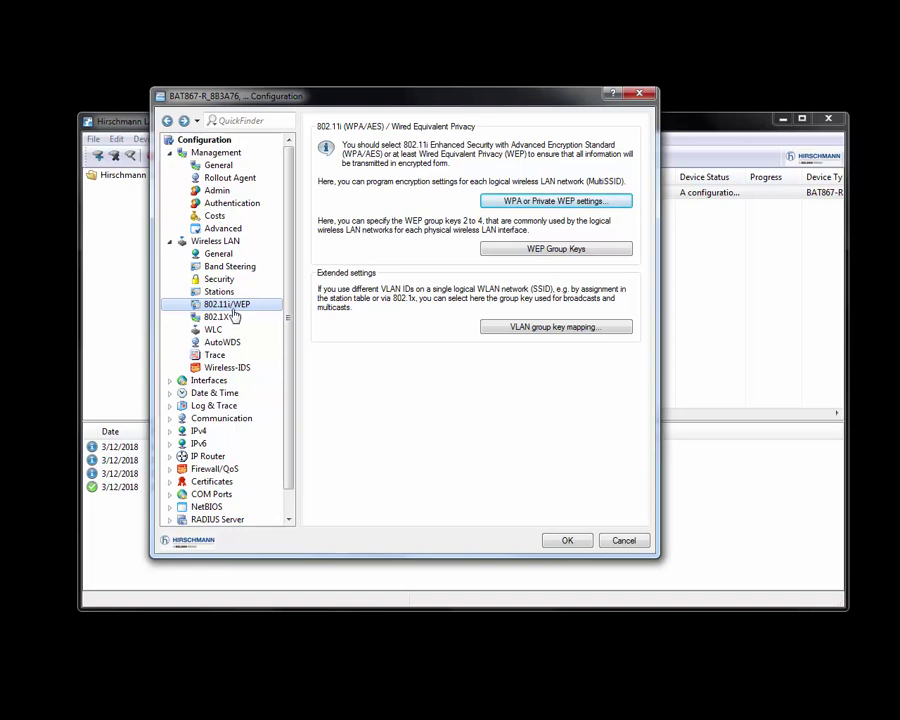
{"action": "left_click", "coordinate": [170, 431]}
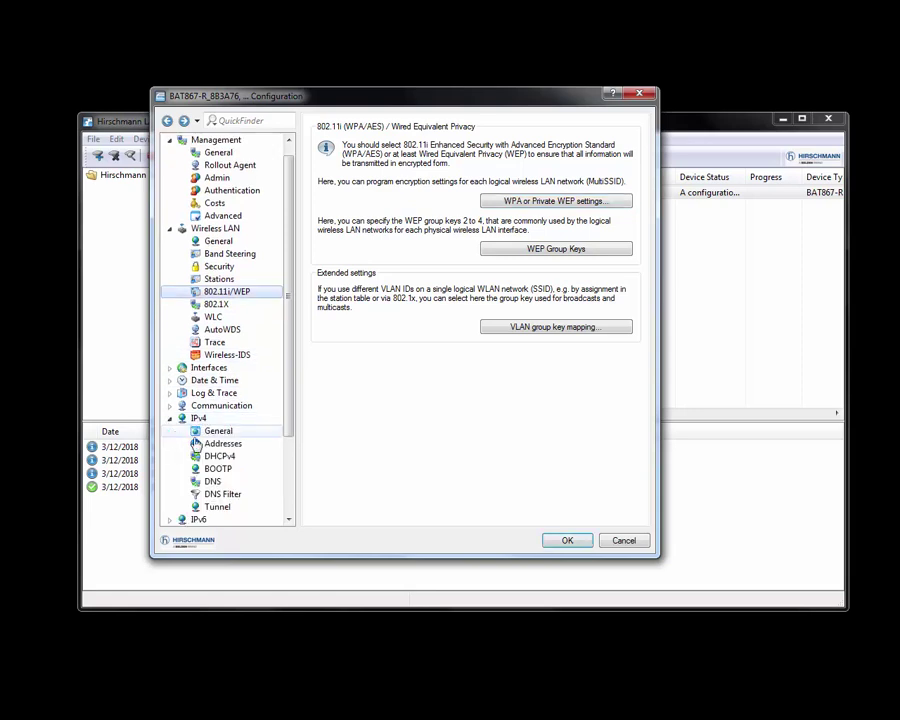
Step: Enable the DHCP server for the INTRANET network under IPv4 > DHCPv4
{"action": "left_click", "coordinate": [216, 457]}
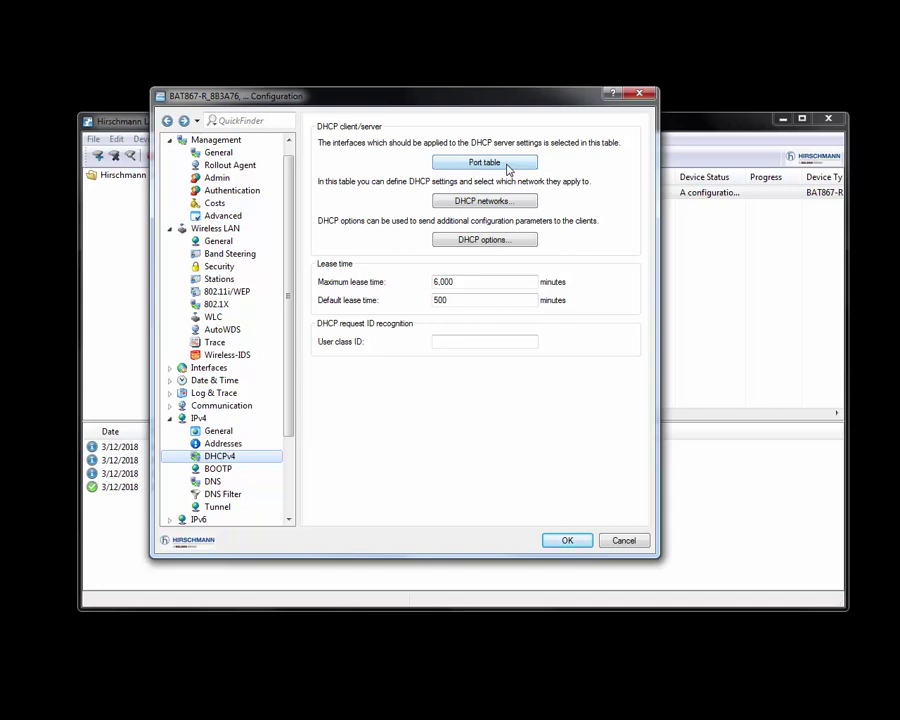
{"action": "left_click", "coordinate": [484, 200]}
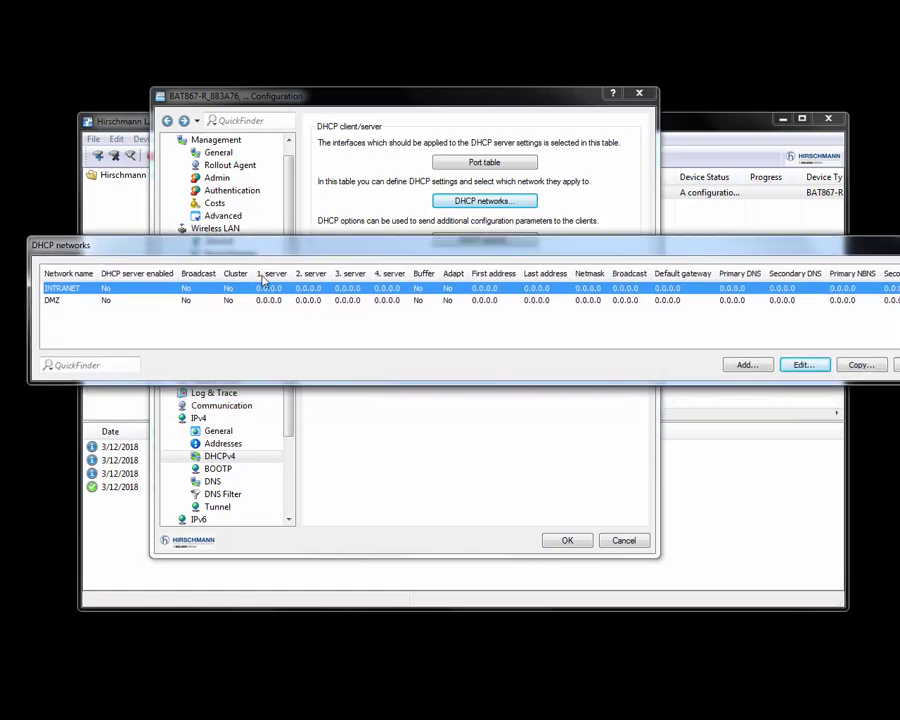
{"action": "double_click", "coordinate": [265, 291]}
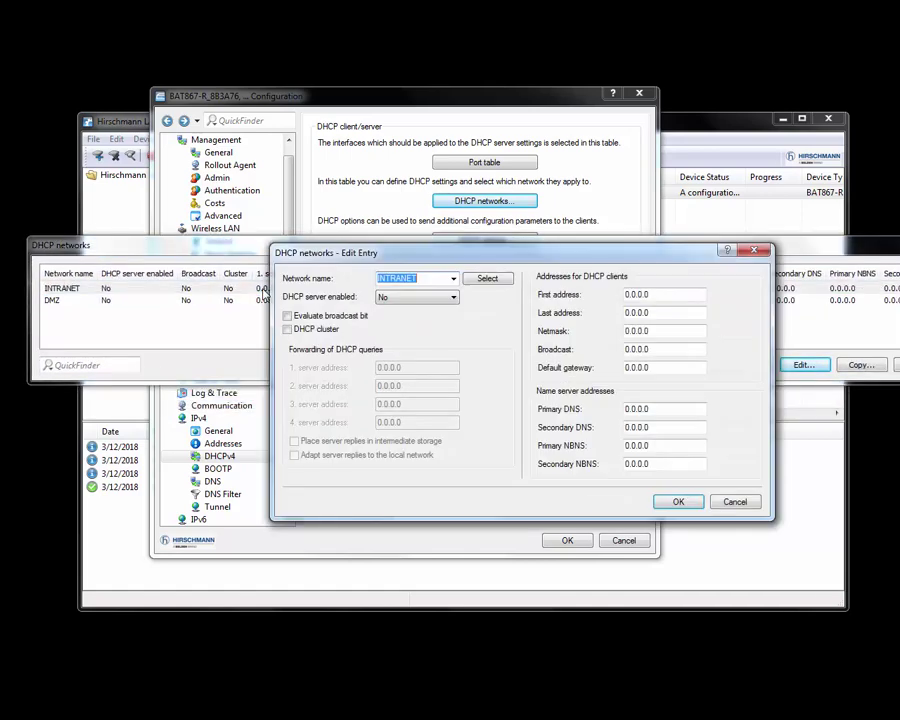
{"action": "left_click", "coordinate": [451, 298]}
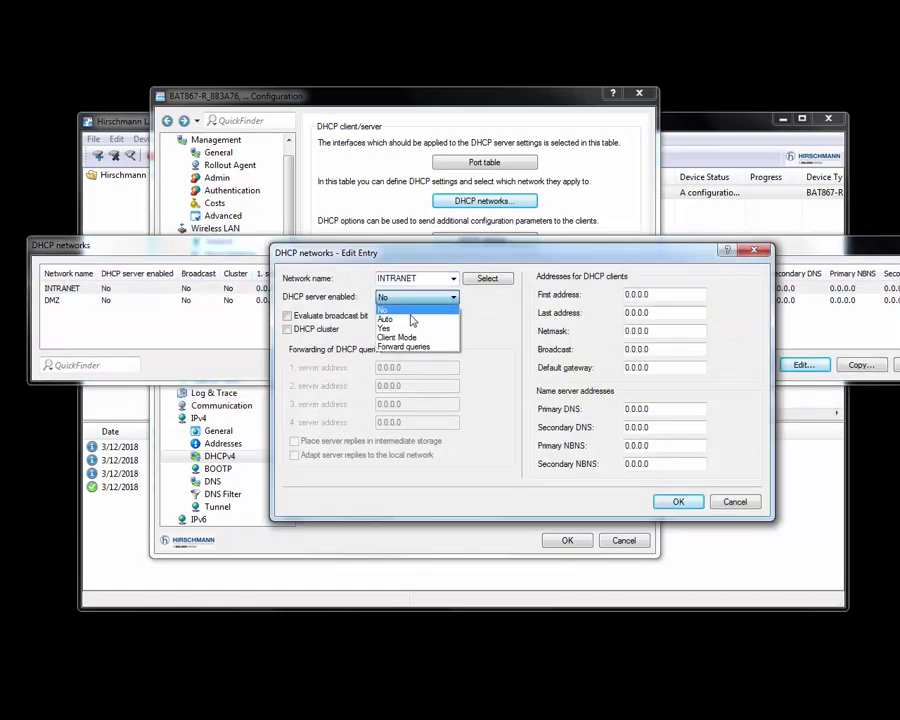
{"action": "left_click", "coordinate": [410, 328]}
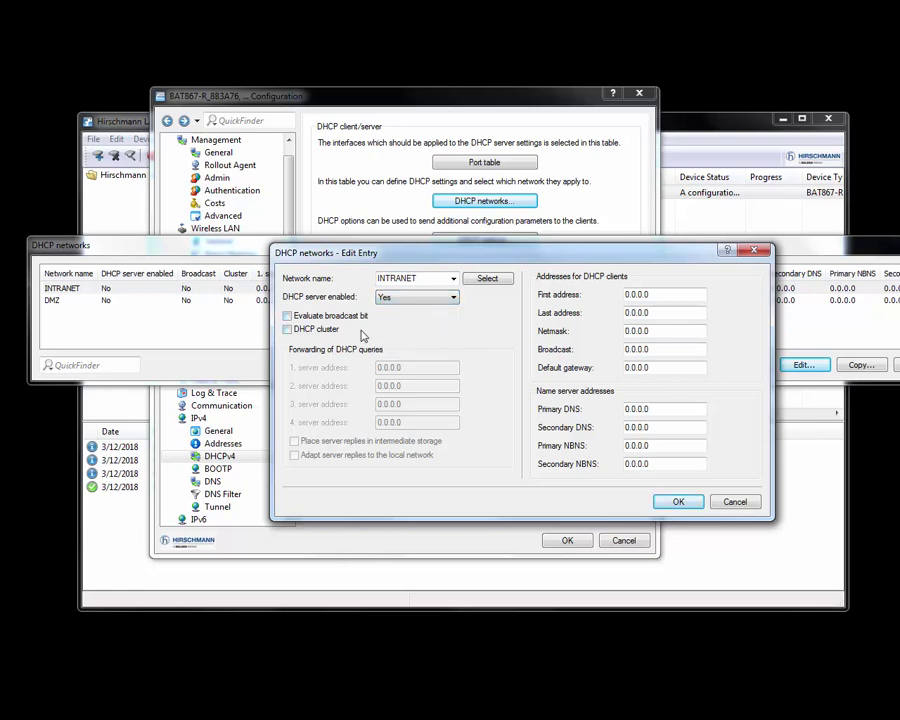
Step: Give INTRANET the range 10.10.10.55–10.10.10.65, netmask 255.255.255.0, and write the configuration to the device
{"action": "left_click_drag", "start_coordinate": [493, 257], "coordinate": [327, 247]}
{"action": "left_click_drag", "start_coordinate": [494, 284], "coordinate": [432, 291]}
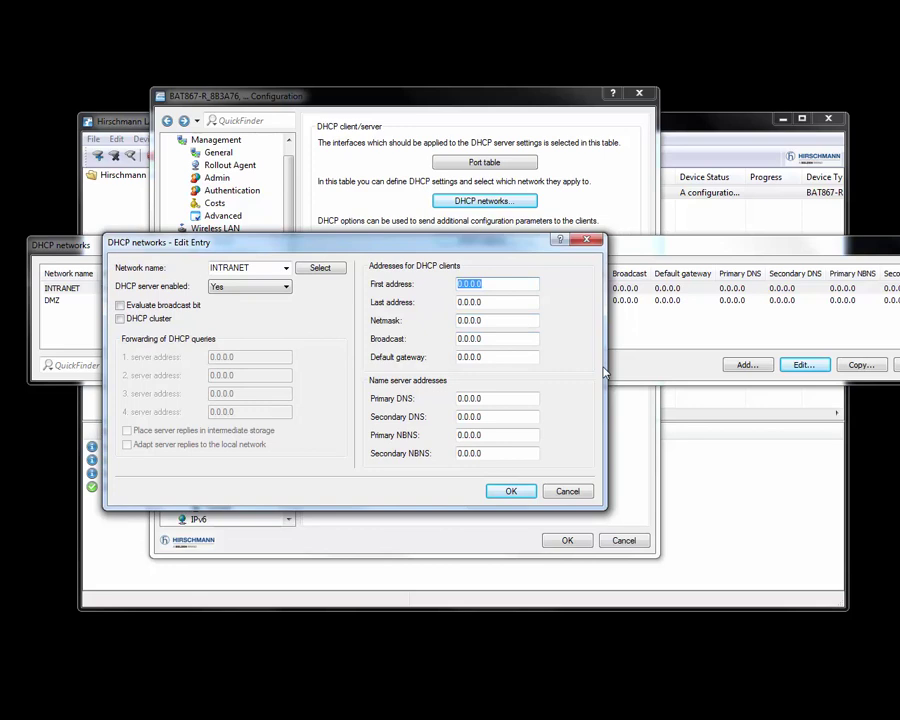
{"action": "type", "text": "1"}
{"action": "type", "text": "55"}
{"action": "key", "text": "Tab"}
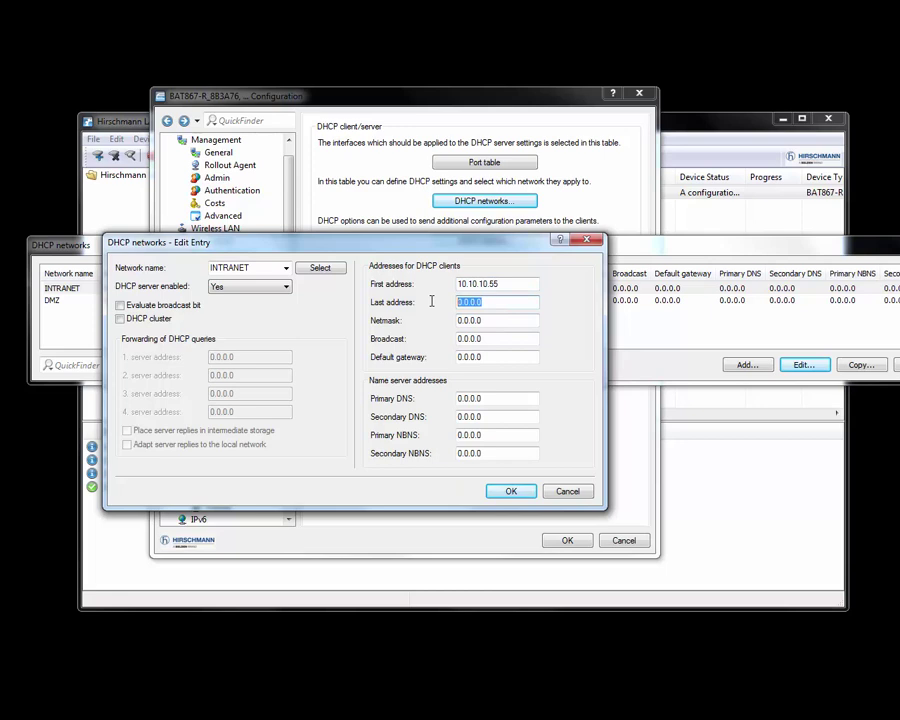
{"action": "type", "text": "10"}
{"action": "key", "text": "Tab"}
{"action": "type", "text": "25"}
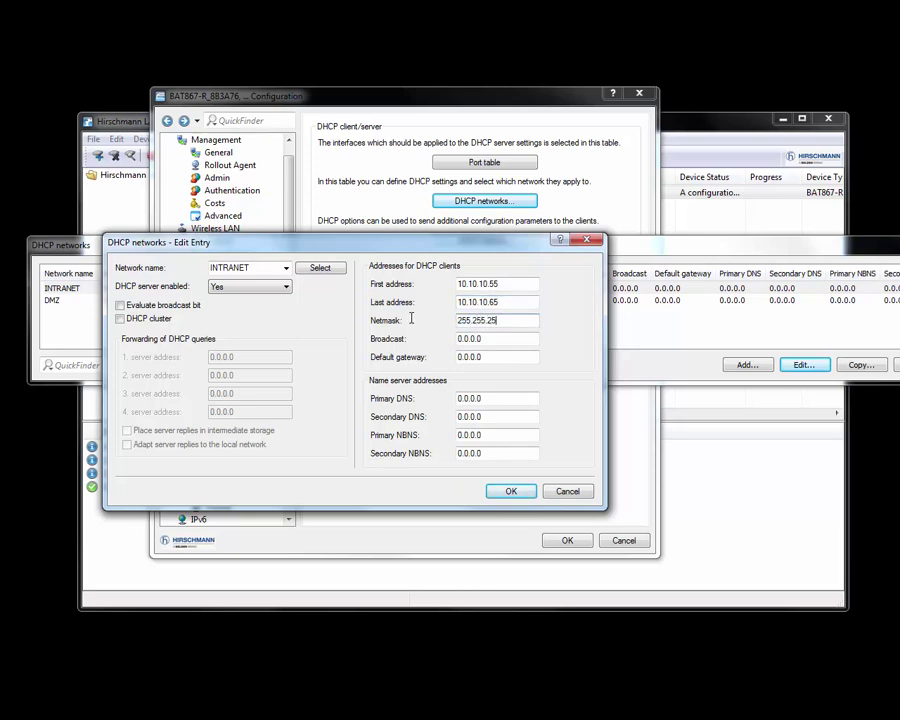
{"action": "type", "text": "5.255.255.0"}
{"action": "left_click", "coordinate": [512, 357]}
{"action": "left_click", "coordinate": [522, 493]}
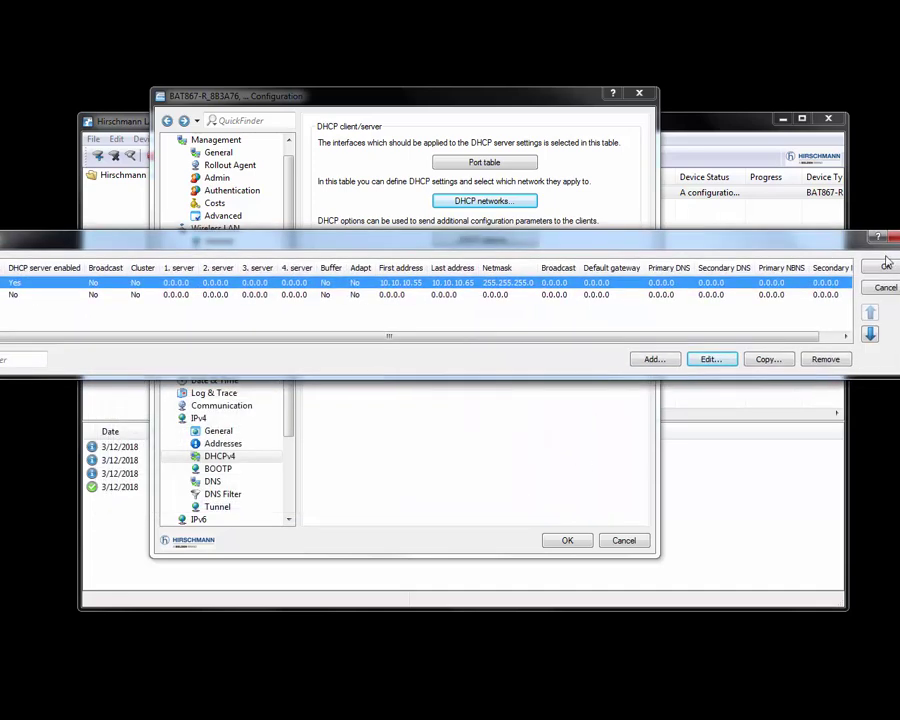
{"action": "left_click", "coordinate": [574, 542]}
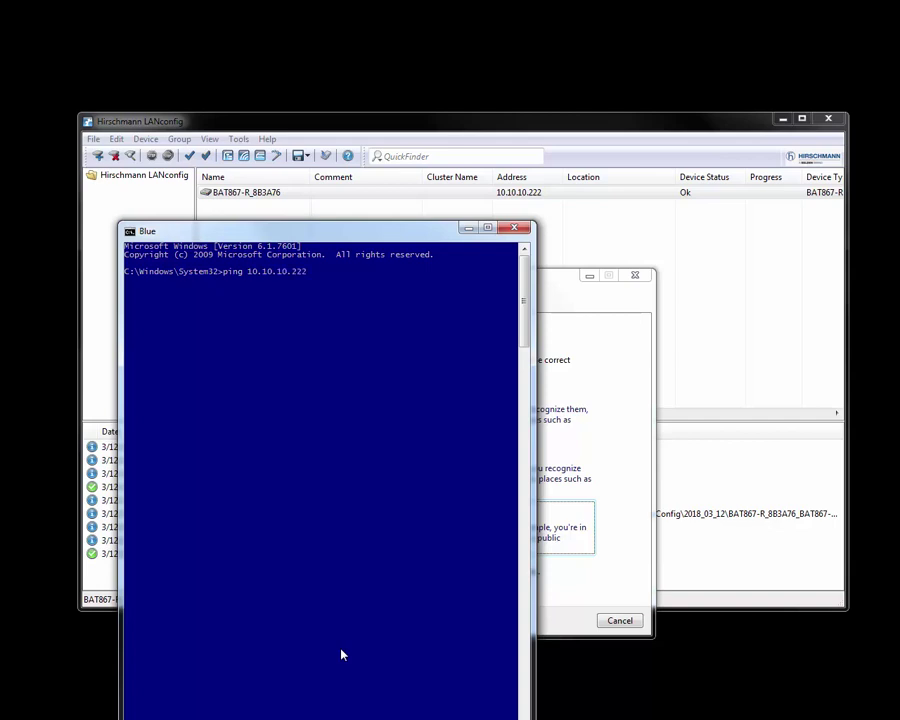
Step: Ping 10.10.10.222 (4 of 4 replies, 0% loss), then classify MY_WLAN as a Work network
{"action": "key", "text": "Return"}
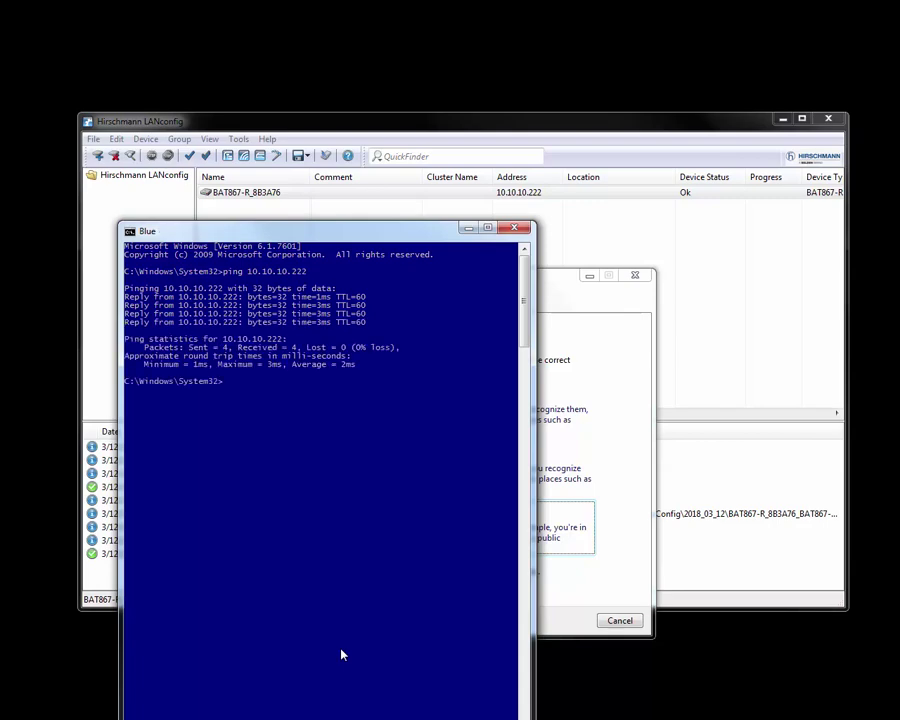
{"action": "key", "text": "alt+F4"}
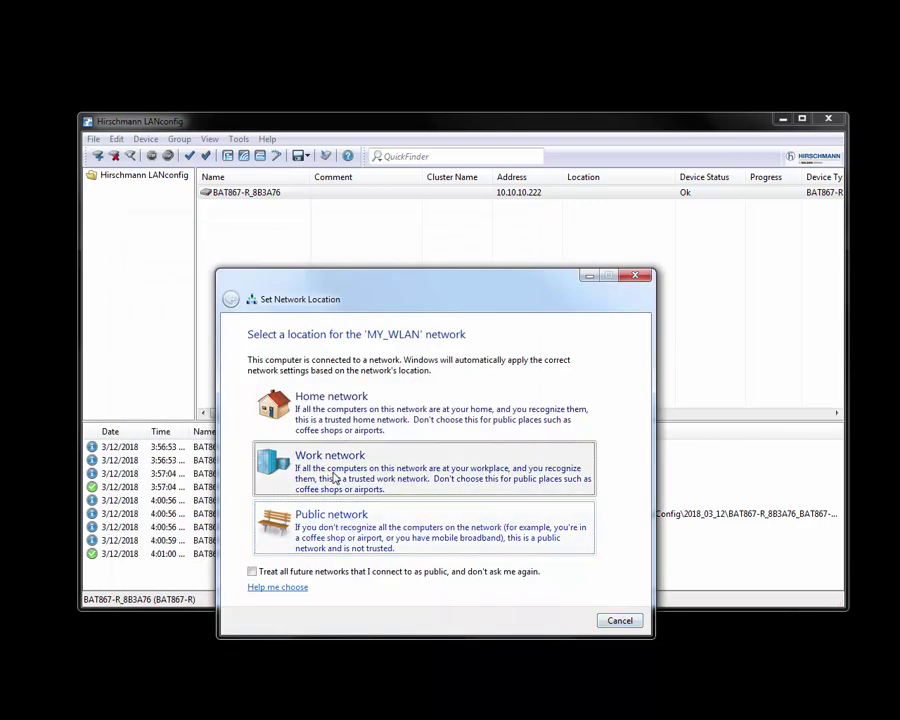
{"action": "left_click", "coordinate": [278, 474]}
{"action": "left_click", "coordinate": [620, 620]}
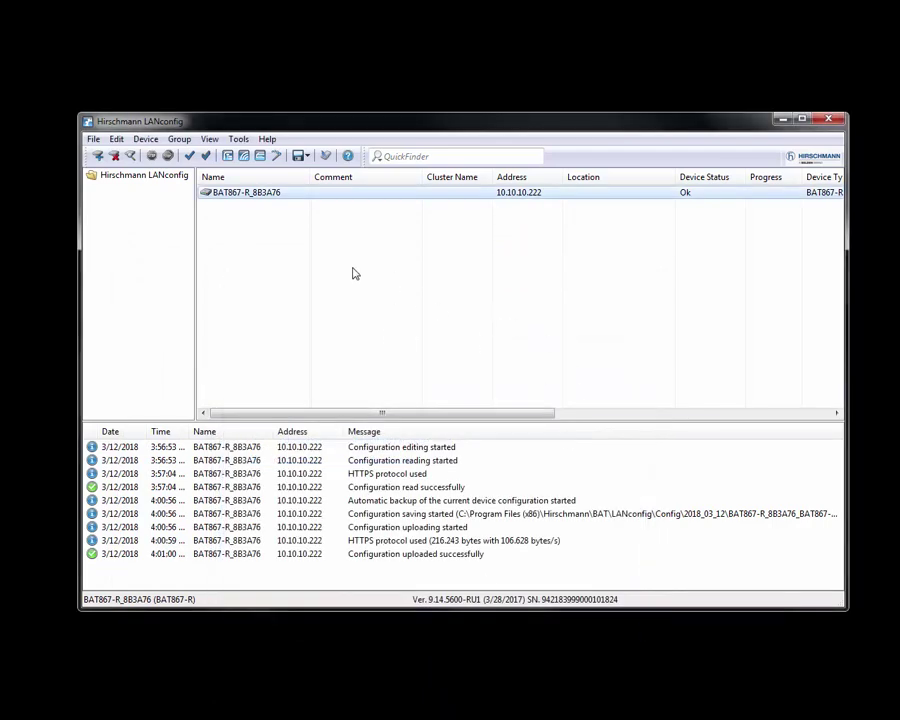
Step: Check the BAT867-R_8B3A76 properties, then open its Configuration dialog at Management > General
{"action": "right_click", "coordinate": [270, 194]}
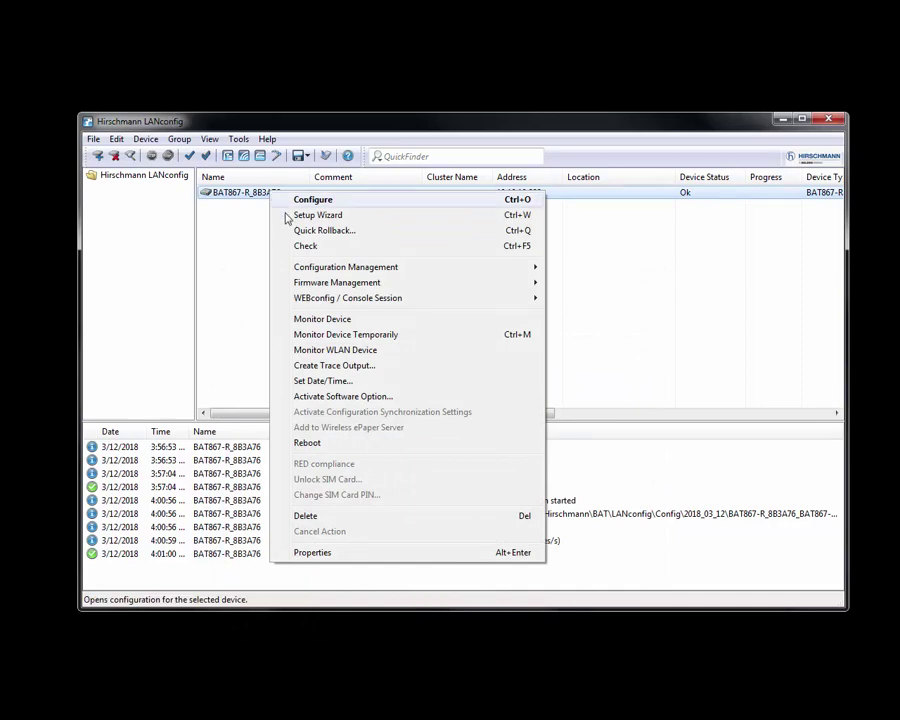
{"action": "left_click", "coordinate": [327, 551]}
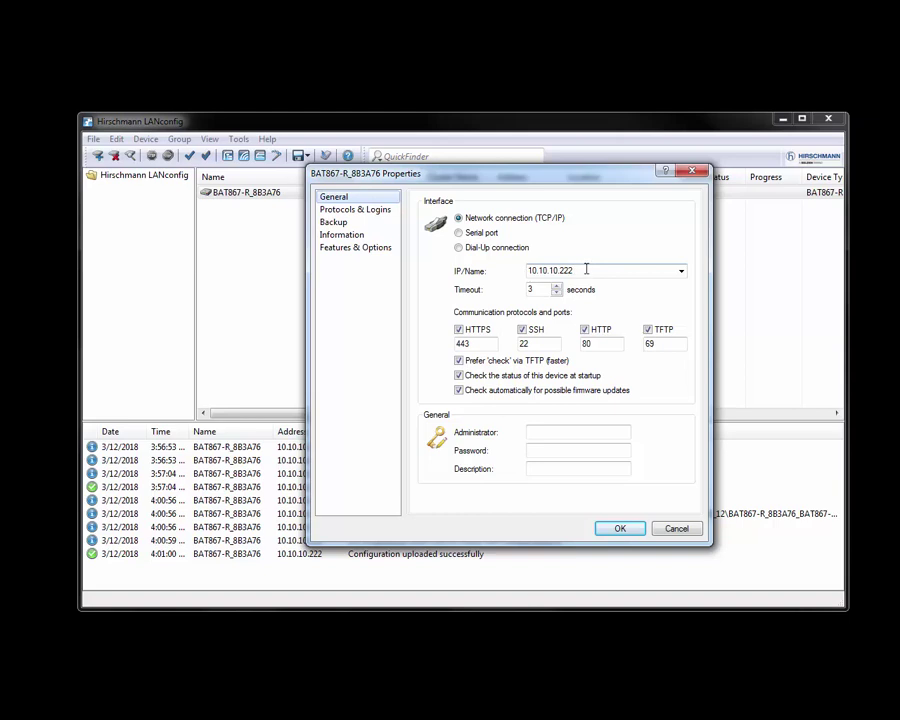
{"action": "left_click", "coordinate": [623, 529]}
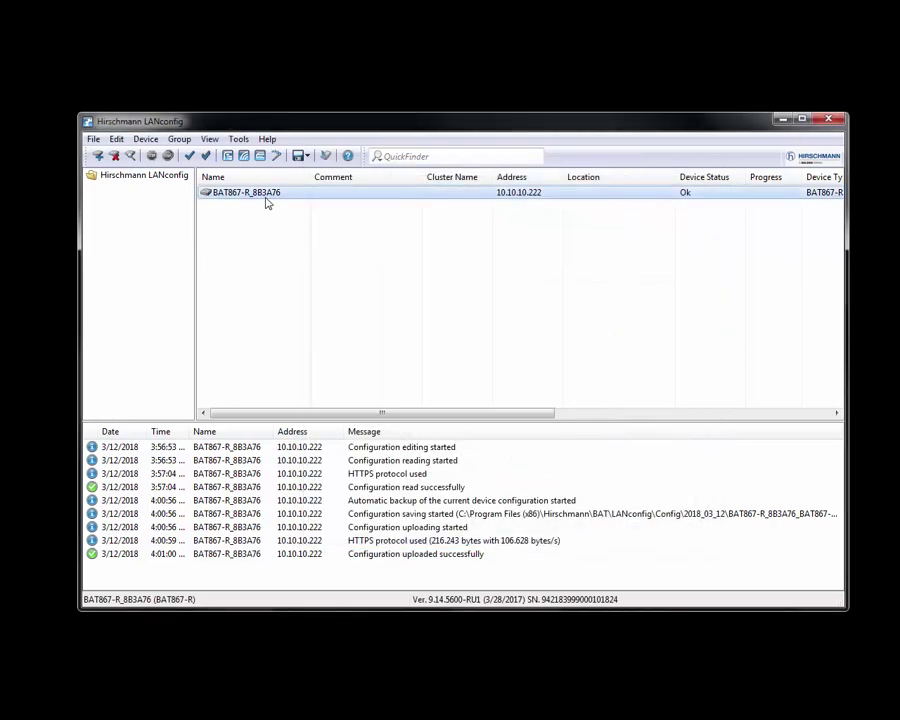
{"action": "right_click", "coordinate": [264, 199]}
{"action": "left_click", "coordinate": [294, 204]}
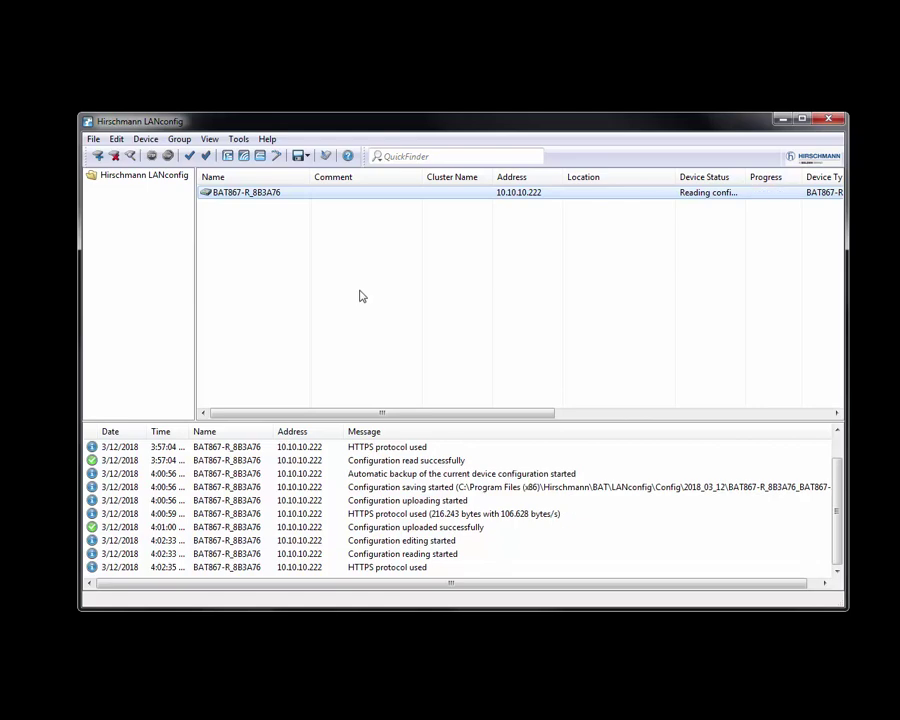
{"action": "left_click_drag", "start_coordinate": [185, 174], "coordinate": [501, 101]}
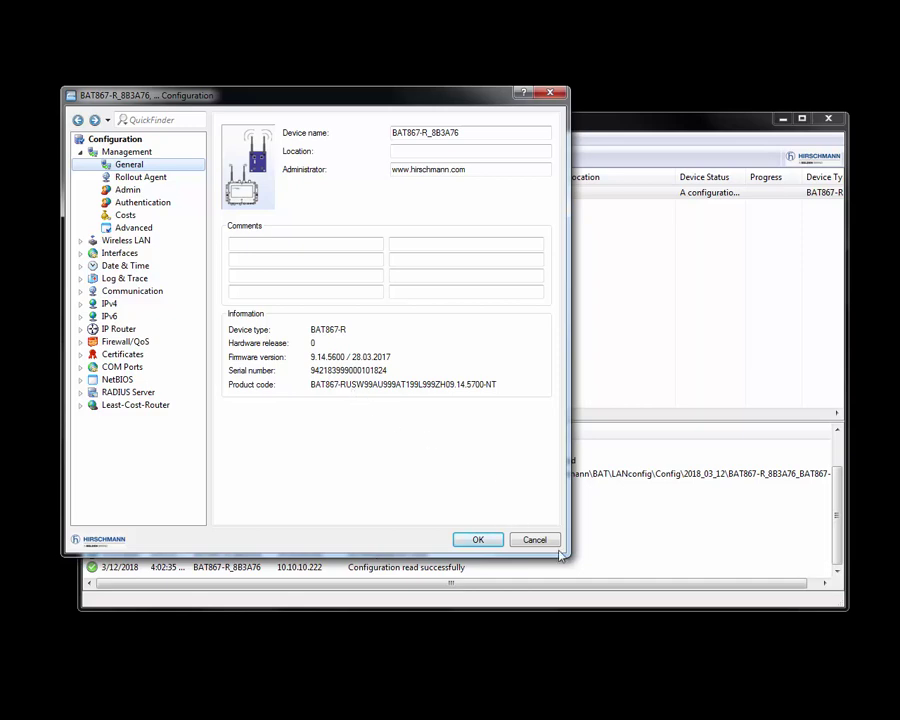
Step: Review the physical WLAN interface's radio, performance and client mode settings, keeping Channel 11
{"action": "left_click", "coordinate": [82, 244]}
{"action": "left_click", "coordinate": [132, 254]}
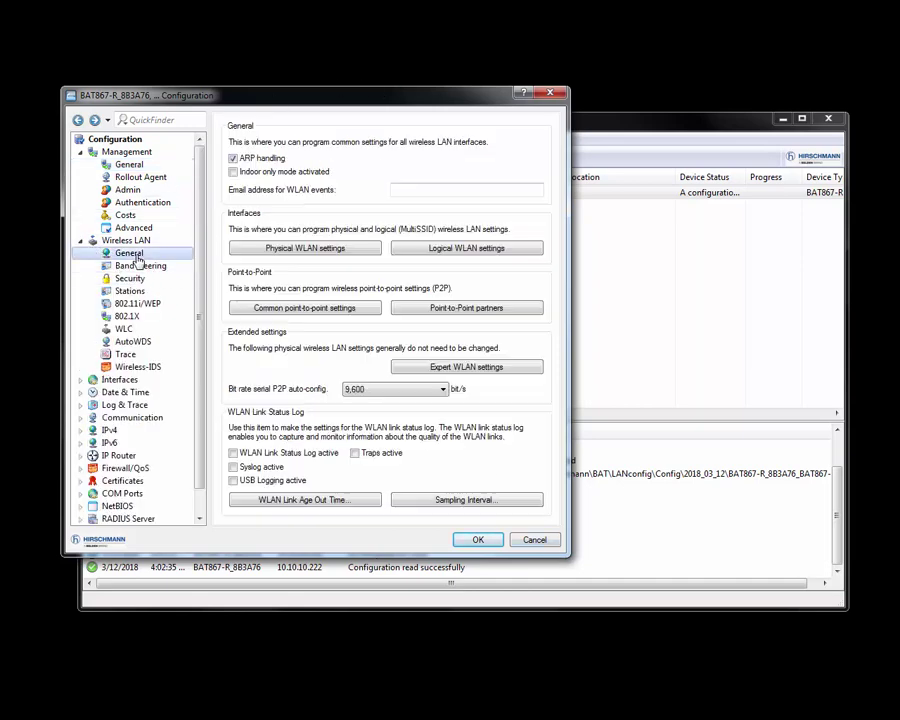
{"action": "left_click", "coordinate": [275, 248]}
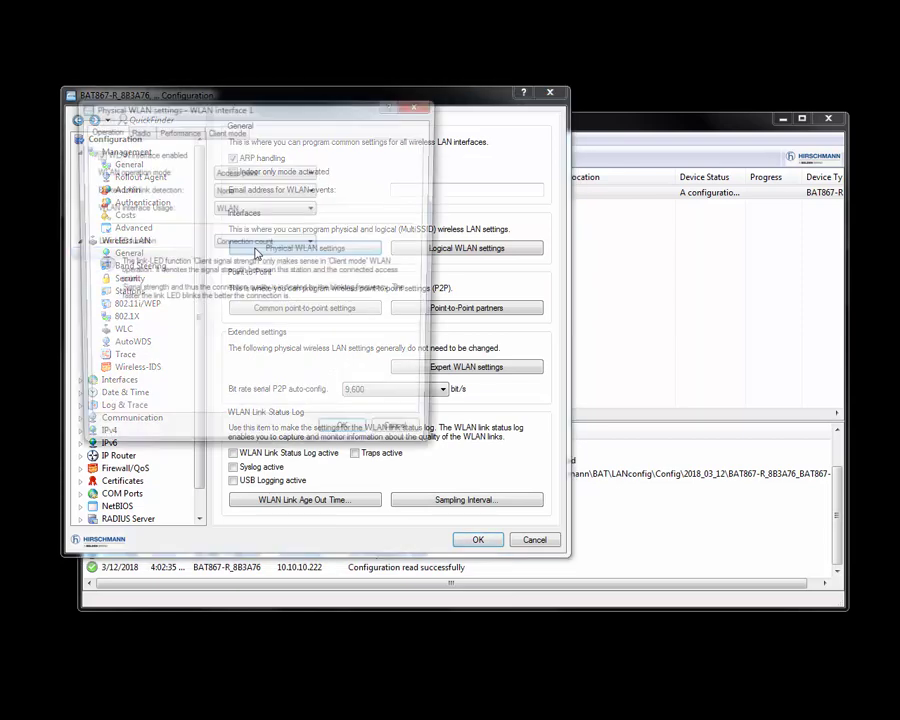
{"action": "left_click", "coordinate": [261, 172]}
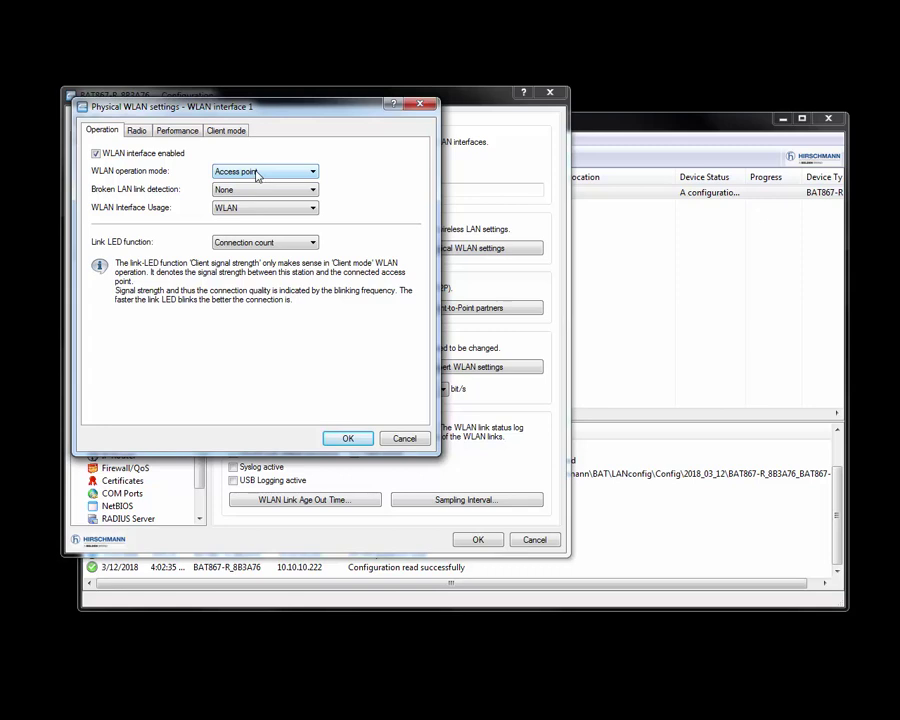
{"action": "left_click", "coordinate": [136, 130]}
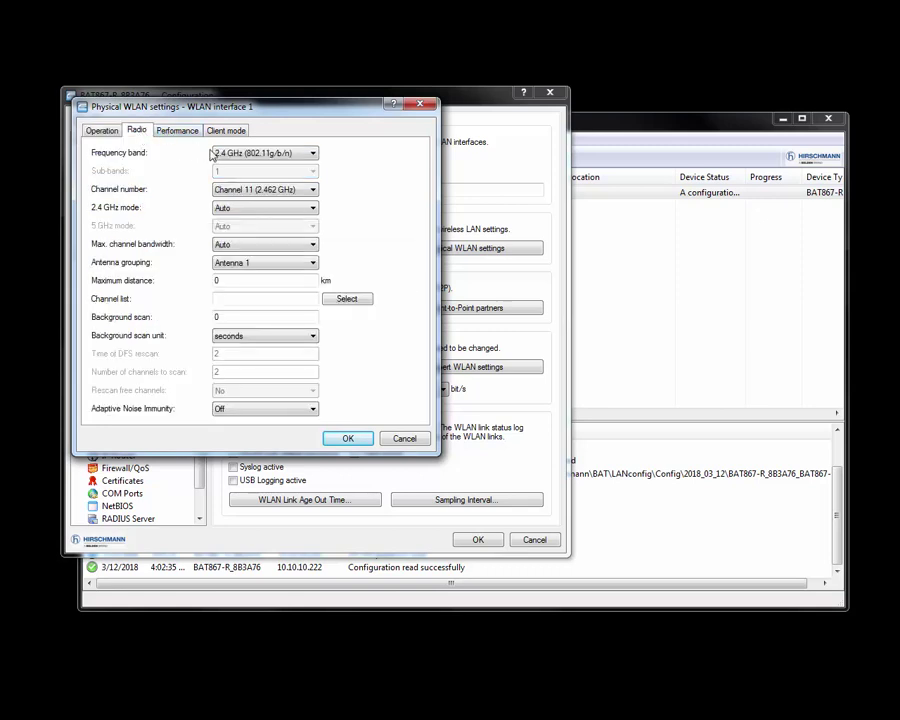
{"action": "key", "text": "Tab"}
{"action": "left_click", "coordinate": [196, 134]}
{"action": "left_click", "coordinate": [226, 132]}
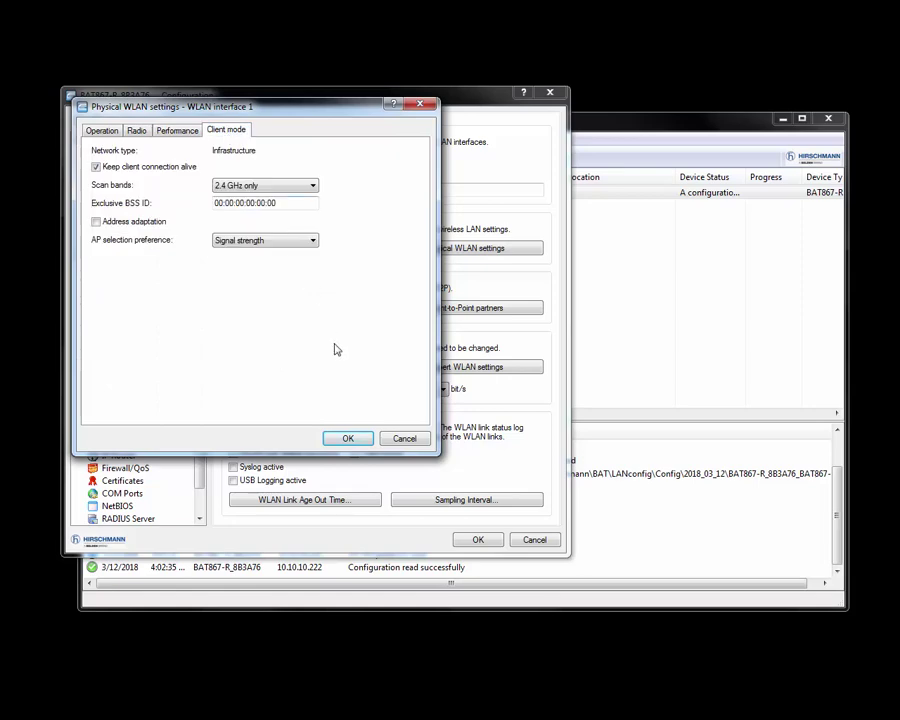
{"action": "left_click", "coordinate": [354, 439]}
Step: Confirm logical WLAN Network 1 still has SSID MY_WLAN
{"action": "left_click", "coordinate": [464, 252]}
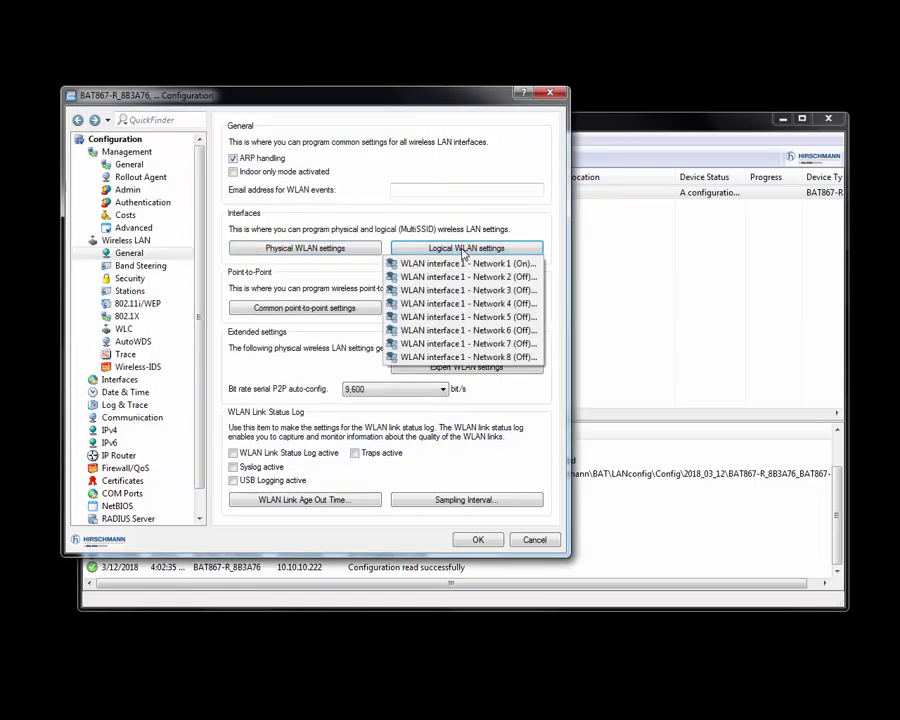
{"action": "left_click", "coordinate": [460, 263]}
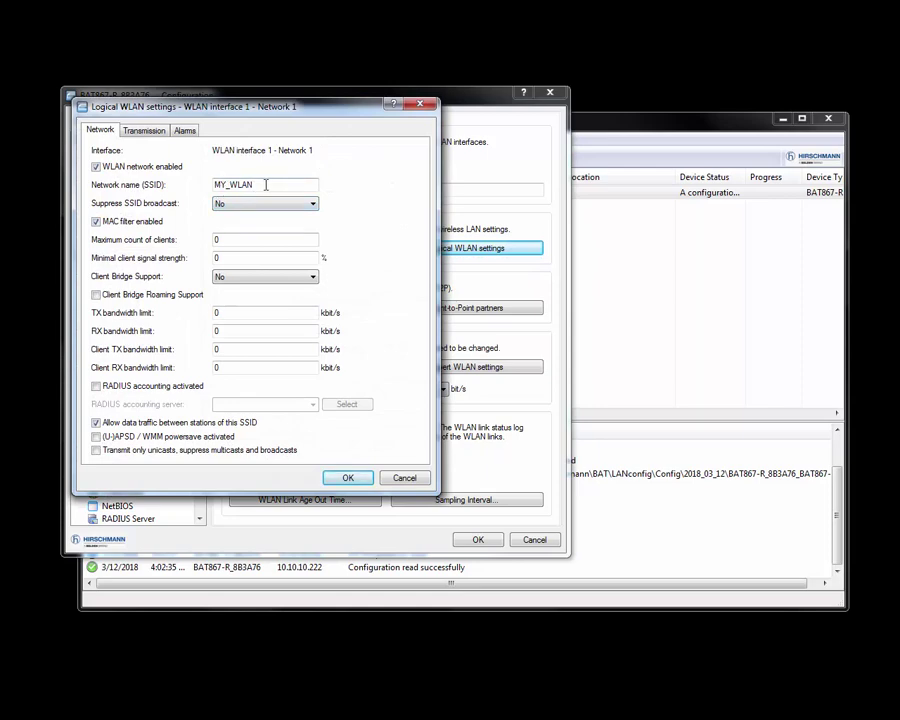
{"action": "left_click", "coordinate": [347, 478]}
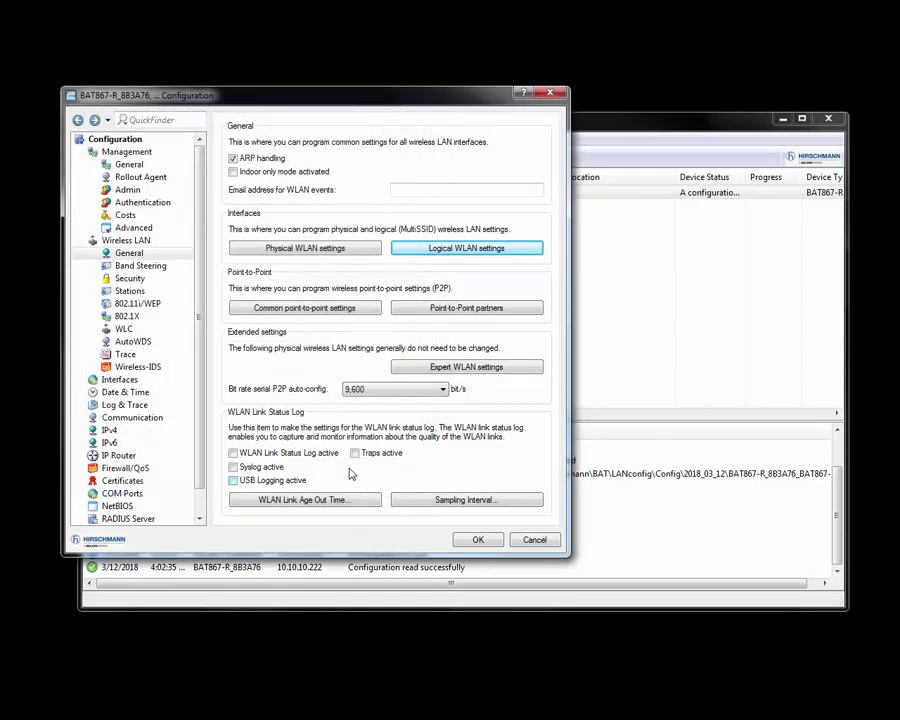
Step: Reveal and verify Network 1's WPA2-PSK passphrase in the WPA encryption table, then close it
{"action": "left_click", "coordinate": [137, 304]}
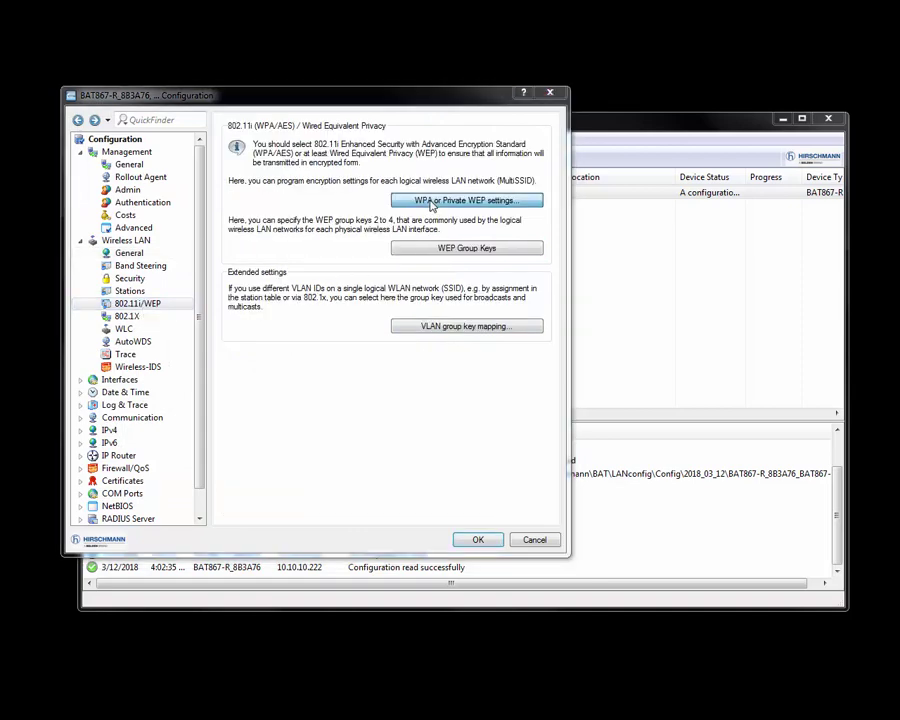
{"action": "left_click", "coordinate": [432, 201]}
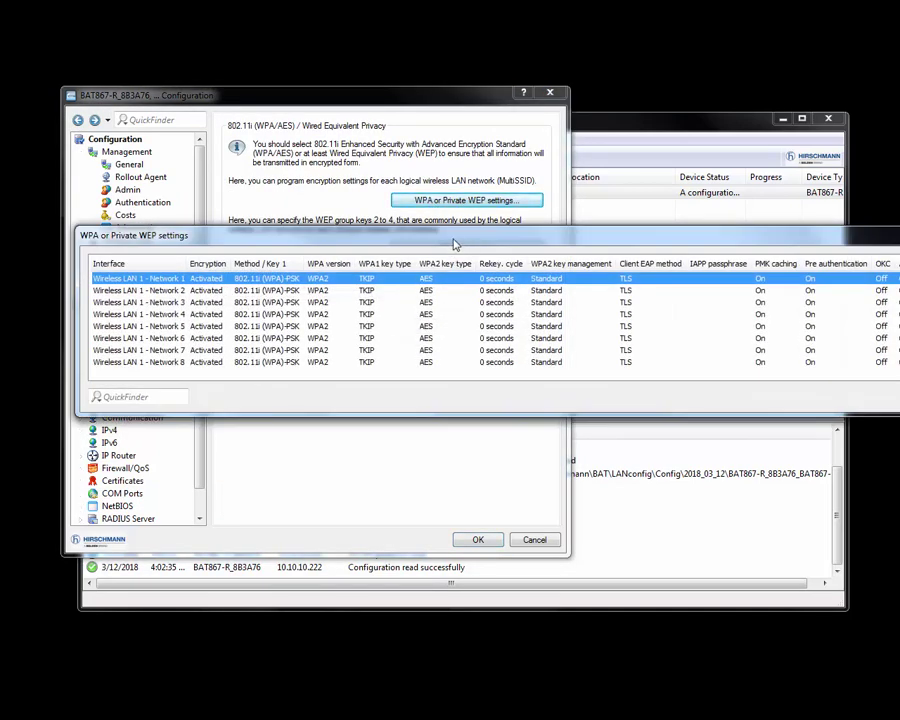
{"action": "left_click_drag", "start_coordinate": [455, 243], "coordinate": [342, 232]}
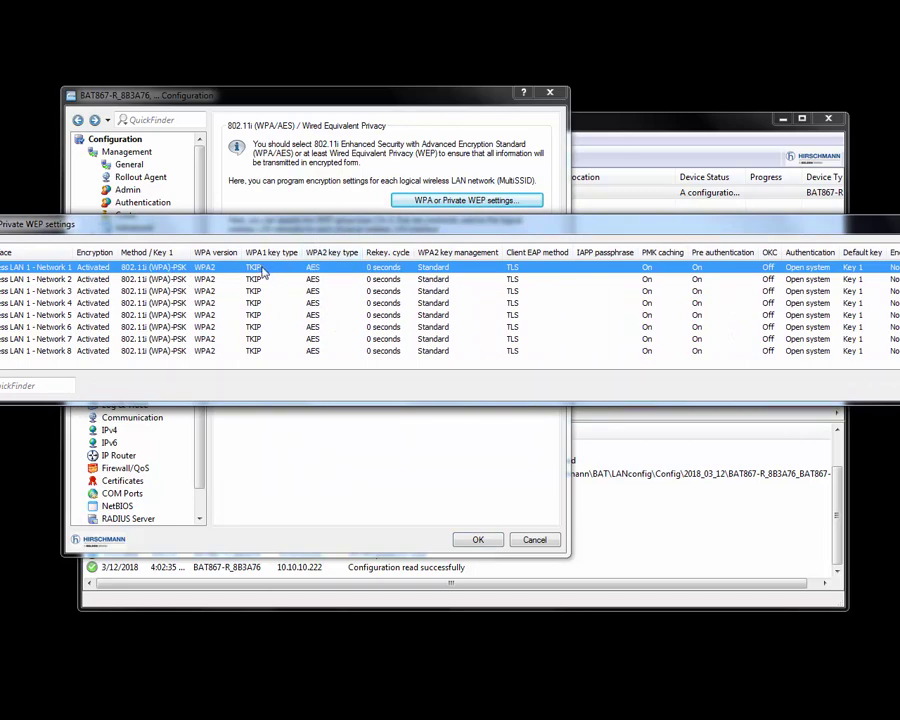
{"action": "double_click", "coordinate": [262, 272]}
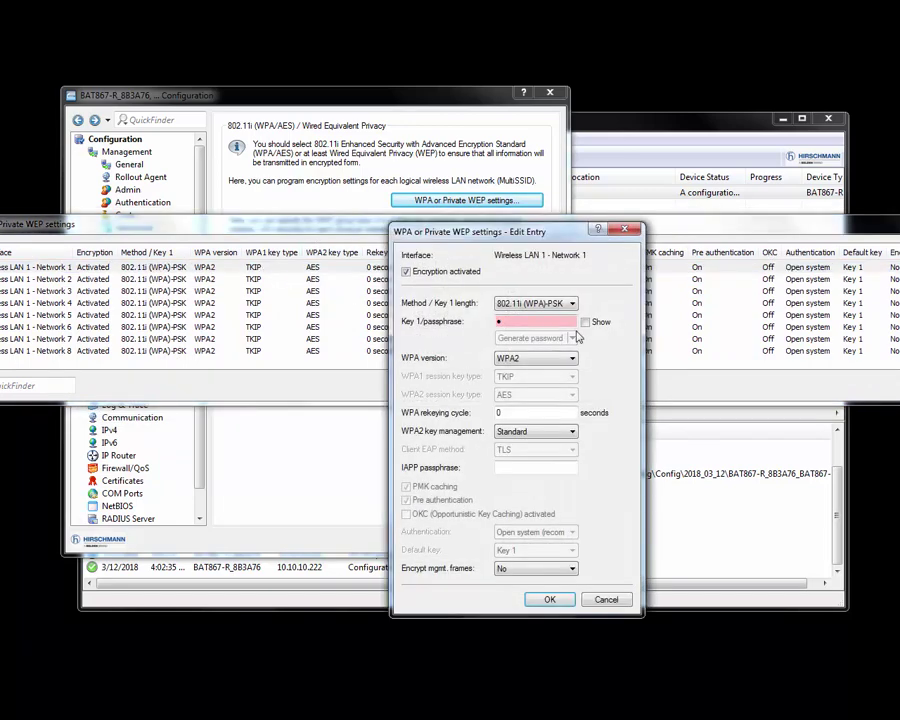
{"action": "left_click", "coordinate": [586, 323]}
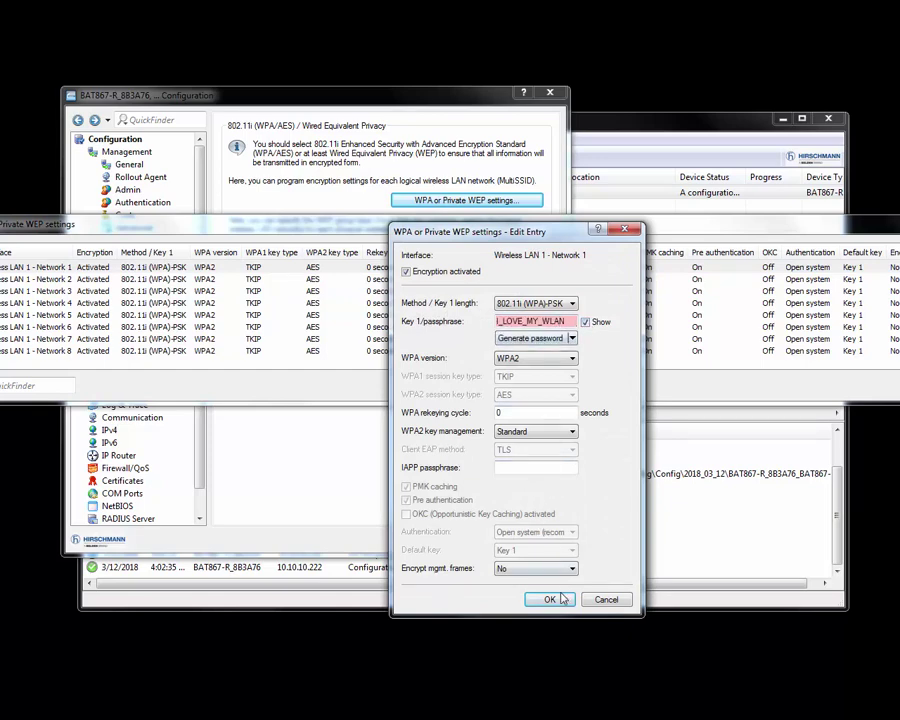
{"action": "key", "text": "Return"}
{"action": "left_click_drag", "start_coordinate": [862, 230], "coordinate": [650, 238]}
{"action": "left_click", "coordinate": [813, 263]}
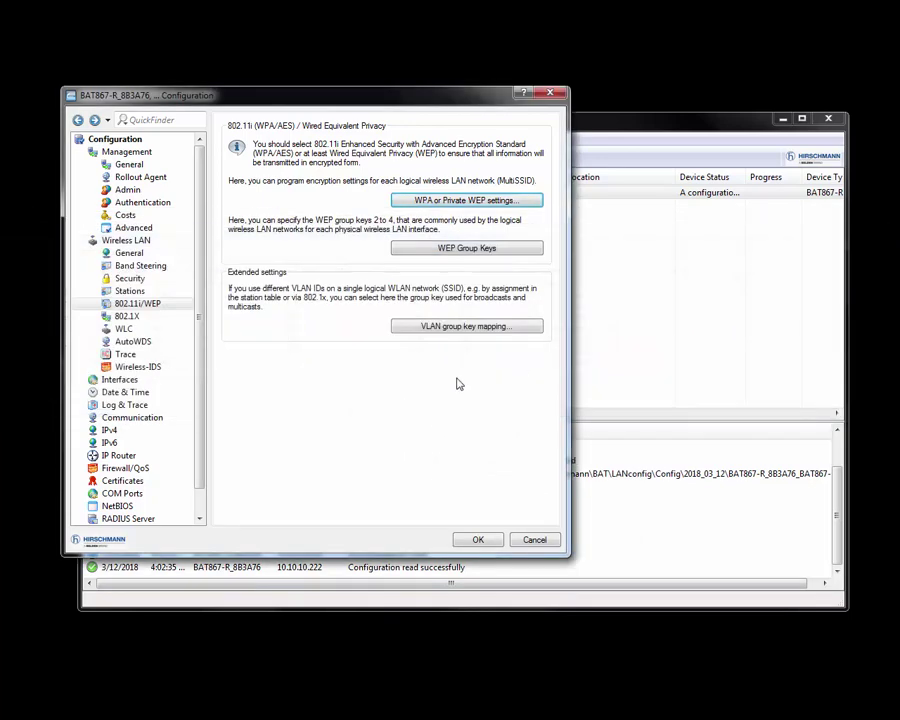
Step: Open the INTRANET DHCPv4 network entry showing range 10.10.10.55–10.10.10.65, netmask 255.255.255.0
{"action": "left_click", "coordinate": [82, 431]}
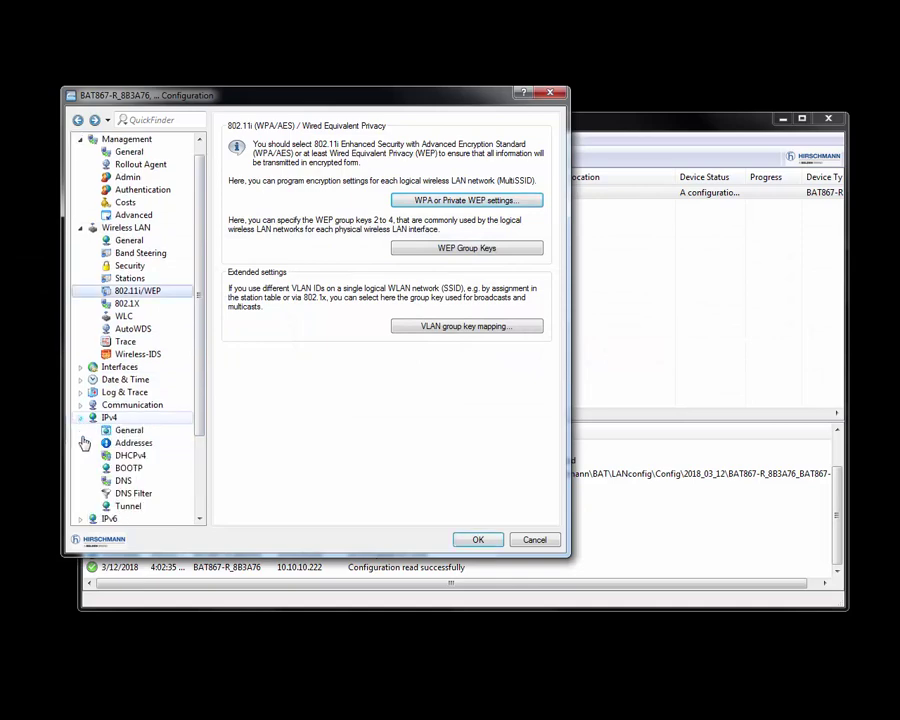
{"action": "left_click", "coordinate": [136, 457]}
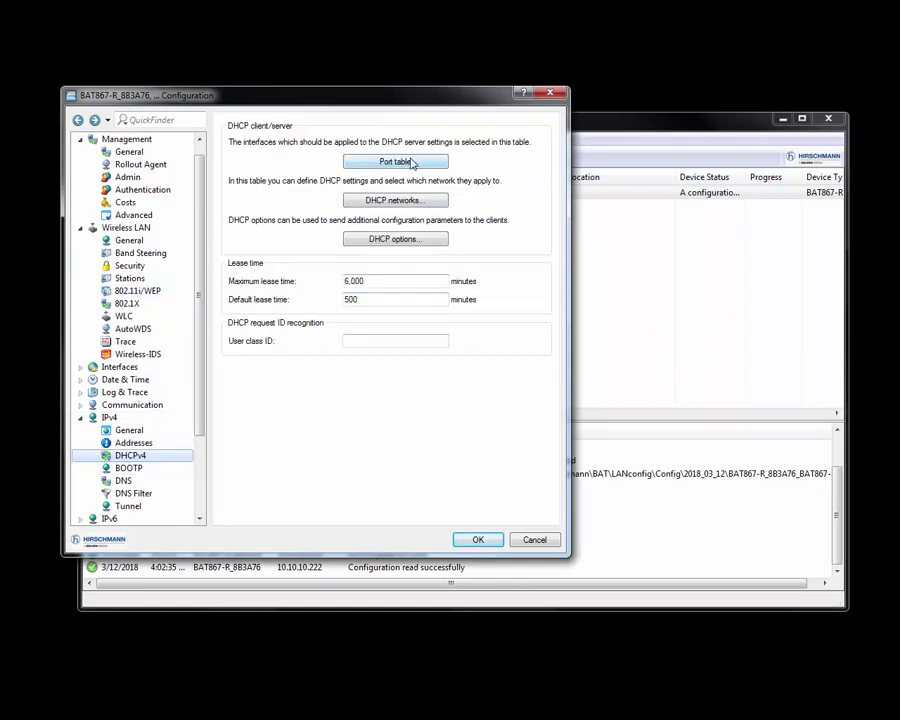
{"action": "left_click", "coordinate": [396, 201]}
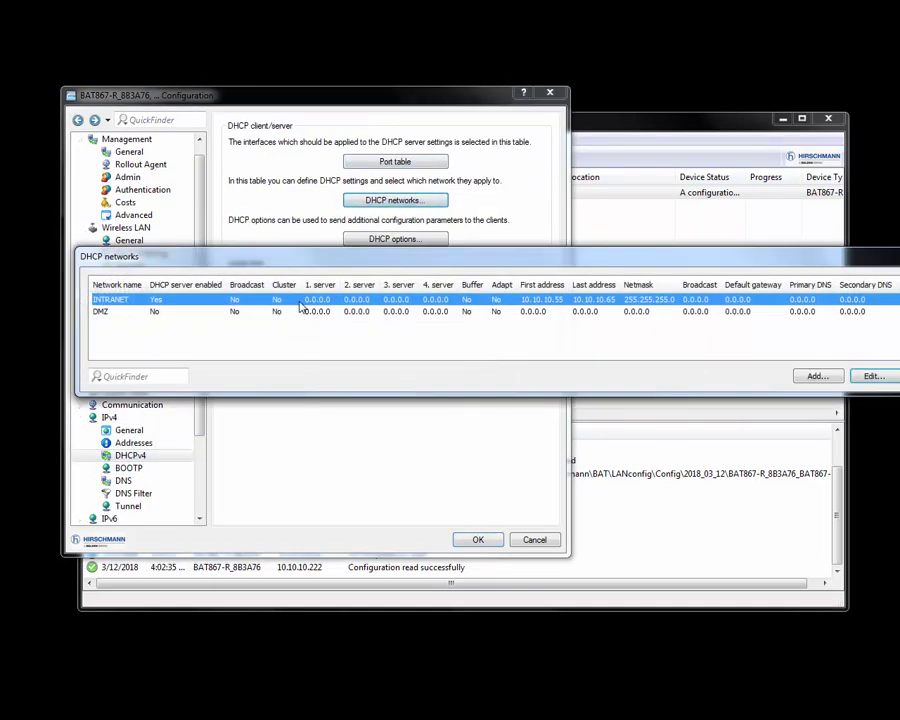
{"action": "double_click", "coordinate": [300, 305]}
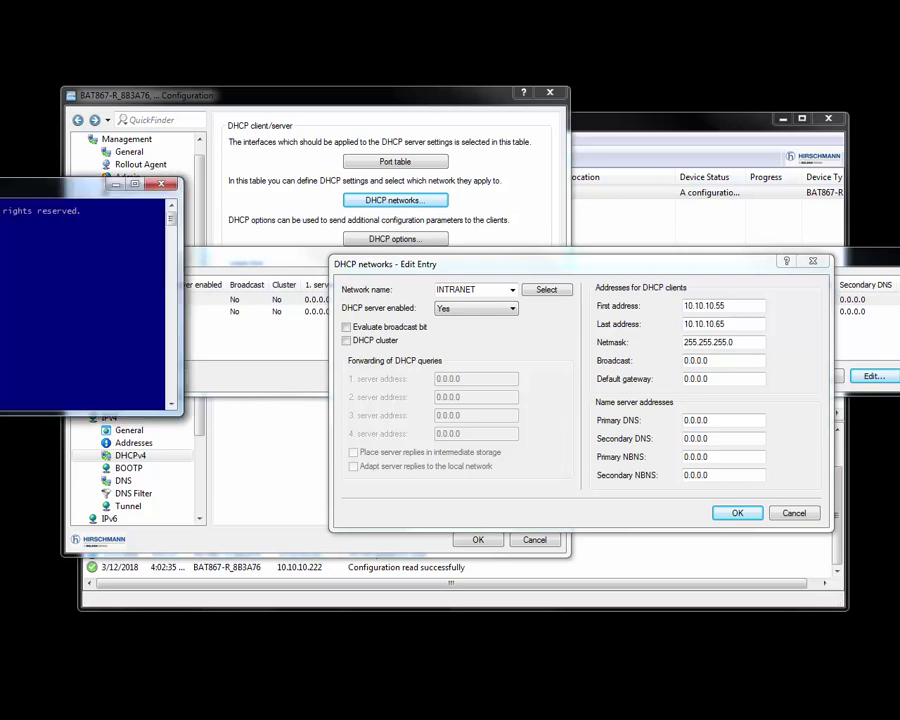
Step: Run ipconfig to confirm the WiFi adapter got 10.10.10.56 with gateway 10.10.10.222, then close the console
{"action": "left_click_drag", "start_coordinate": [5, 188], "coordinate": [253, 213]}
{"action": "type", "text": "i"}
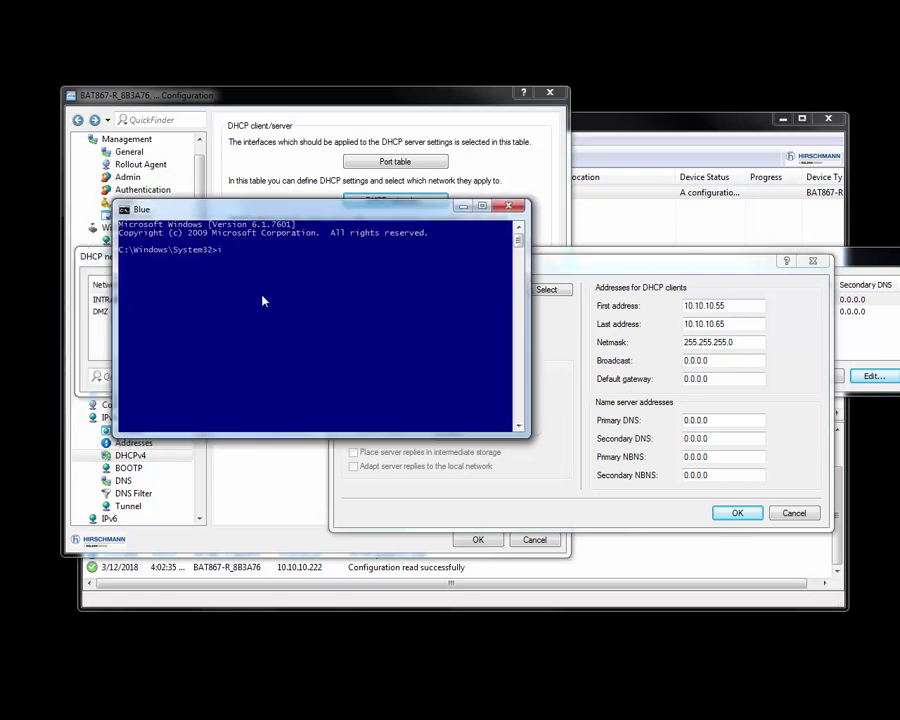
{"action": "type", "text": "pconfig"}
{"action": "key", "text": "Return"}
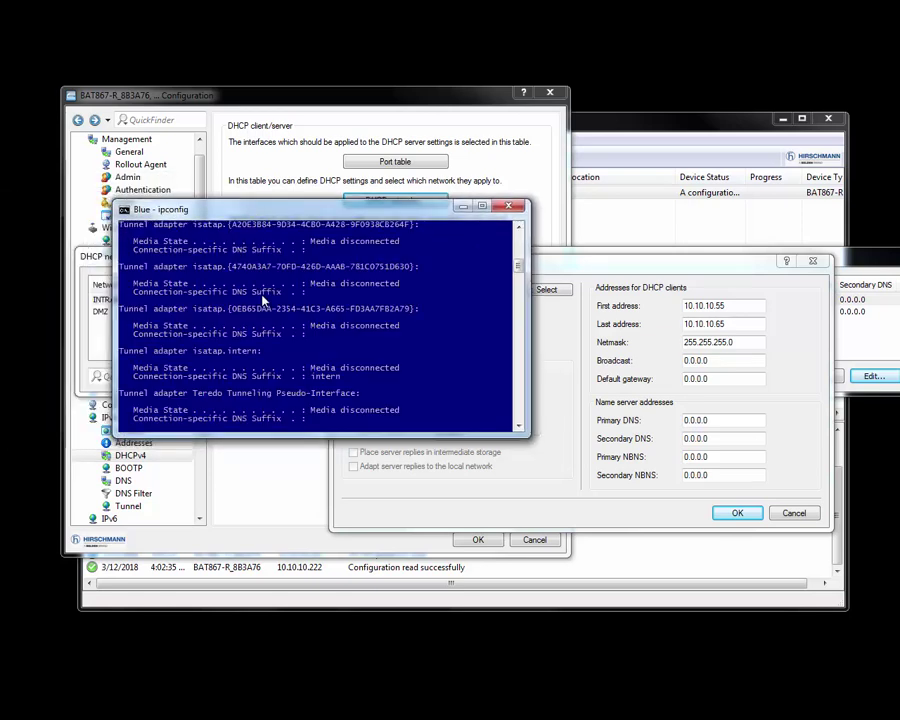
{"action": "left_click_drag", "start_coordinate": [237, 434], "coordinate": [262, 695]}
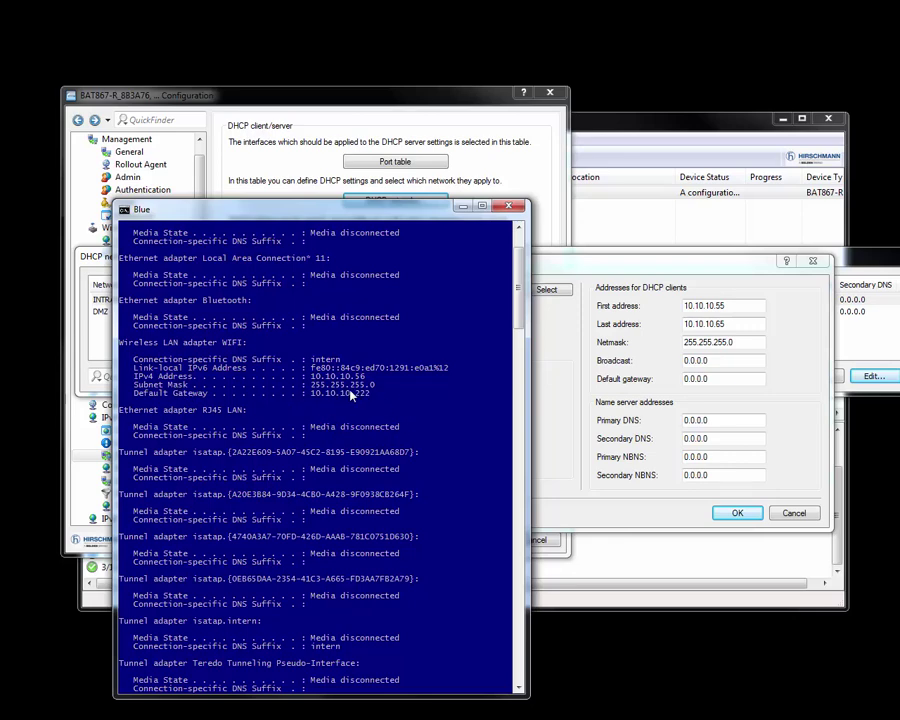
{"action": "left_click", "coordinate": [517, 208]}
Step: Accept the INTRANET entry and DHCP networks table, then write the configuration to the BAT867-R_8B3A76
{"action": "left_click", "coordinate": [737, 512]}
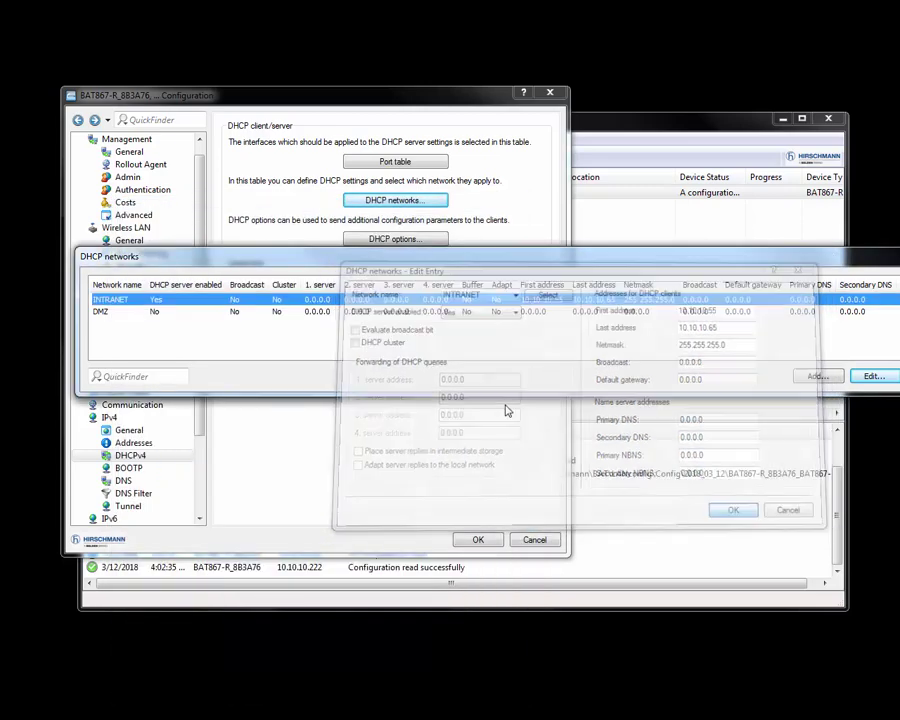
{"action": "left_click_drag", "start_coordinate": [834, 258], "coordinate": [578, 260]}
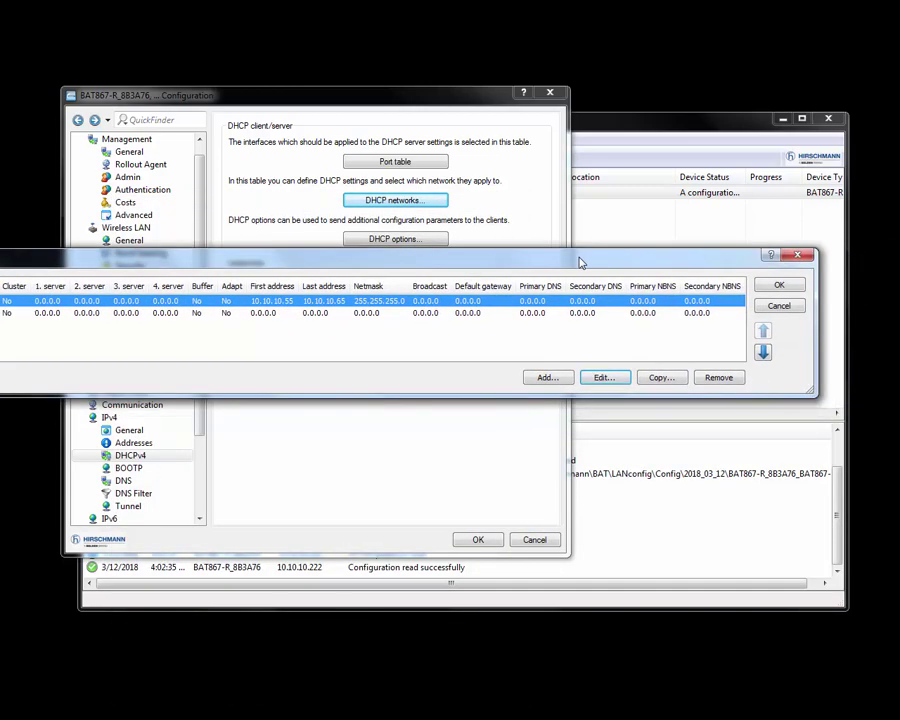
{"action": "left_click", "coordinate": [784, 285]}
{"action": "left_click", "coordinate": [478, 539]}
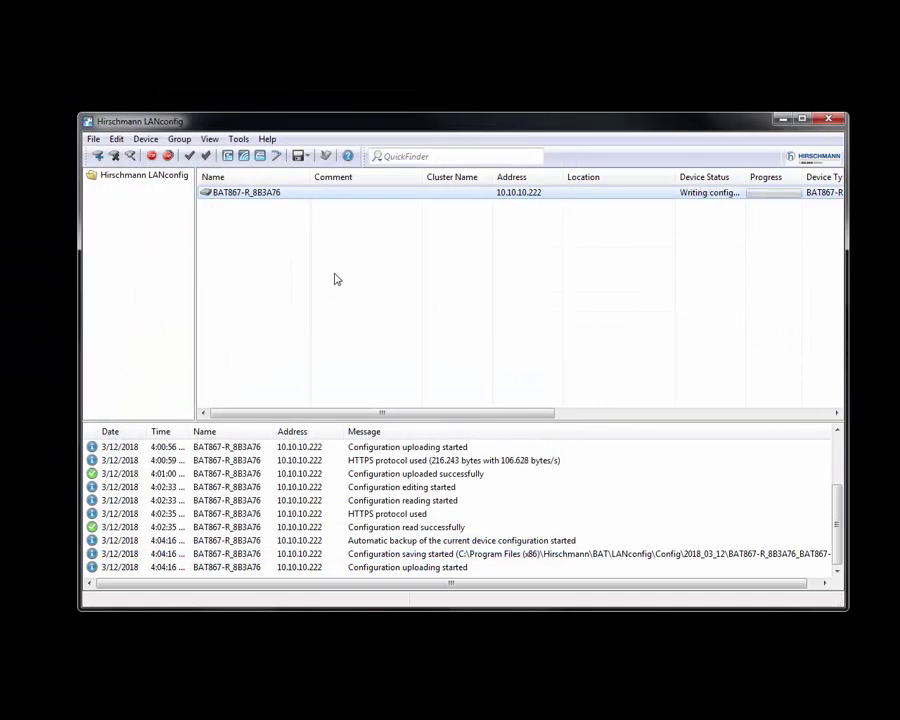